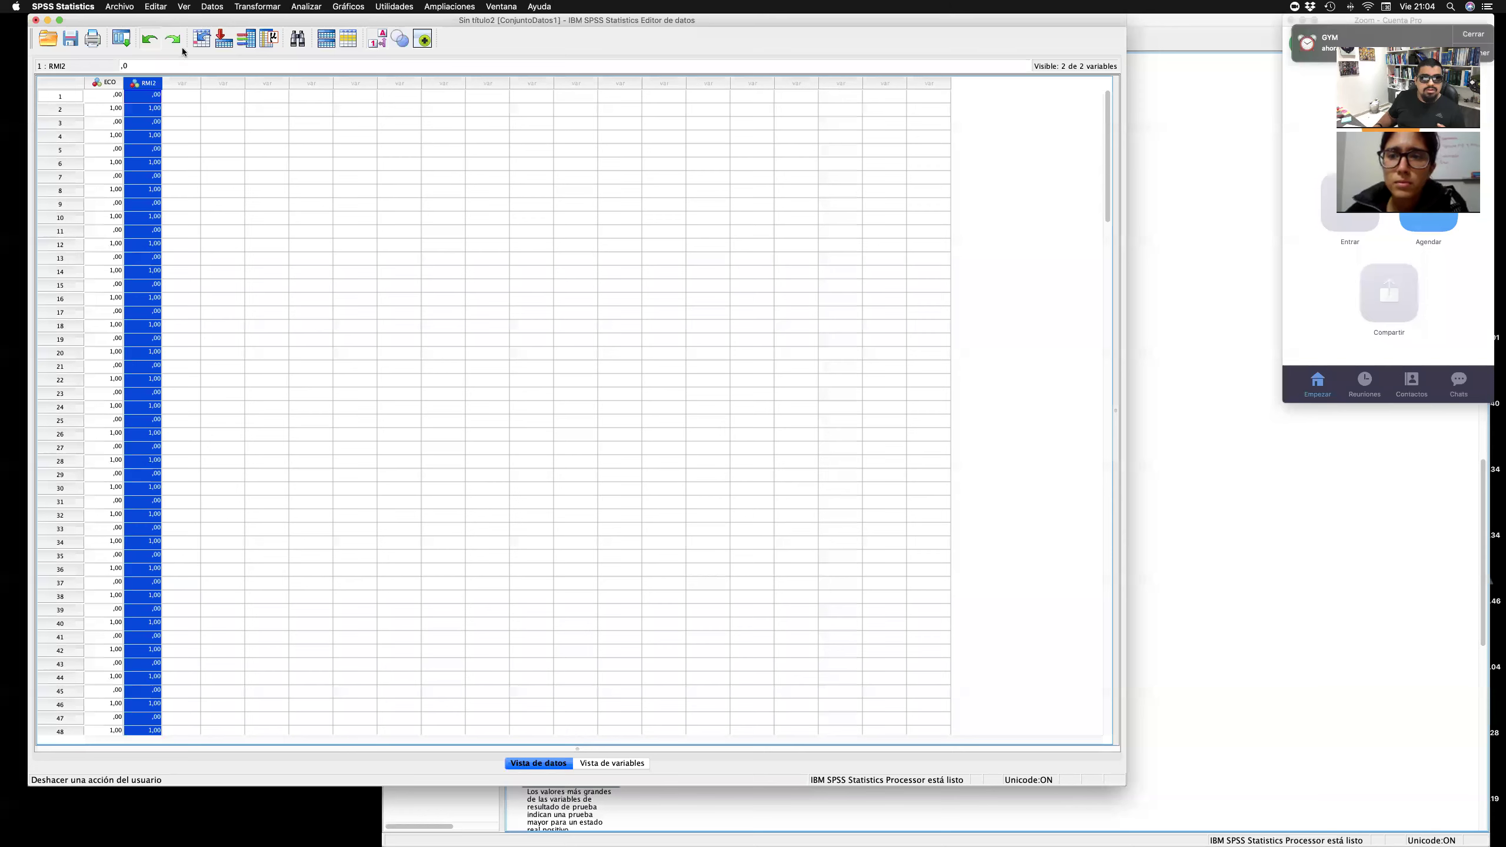
Examine the ECO and RMI2 variable columns in the dataset.
click(187, 123)
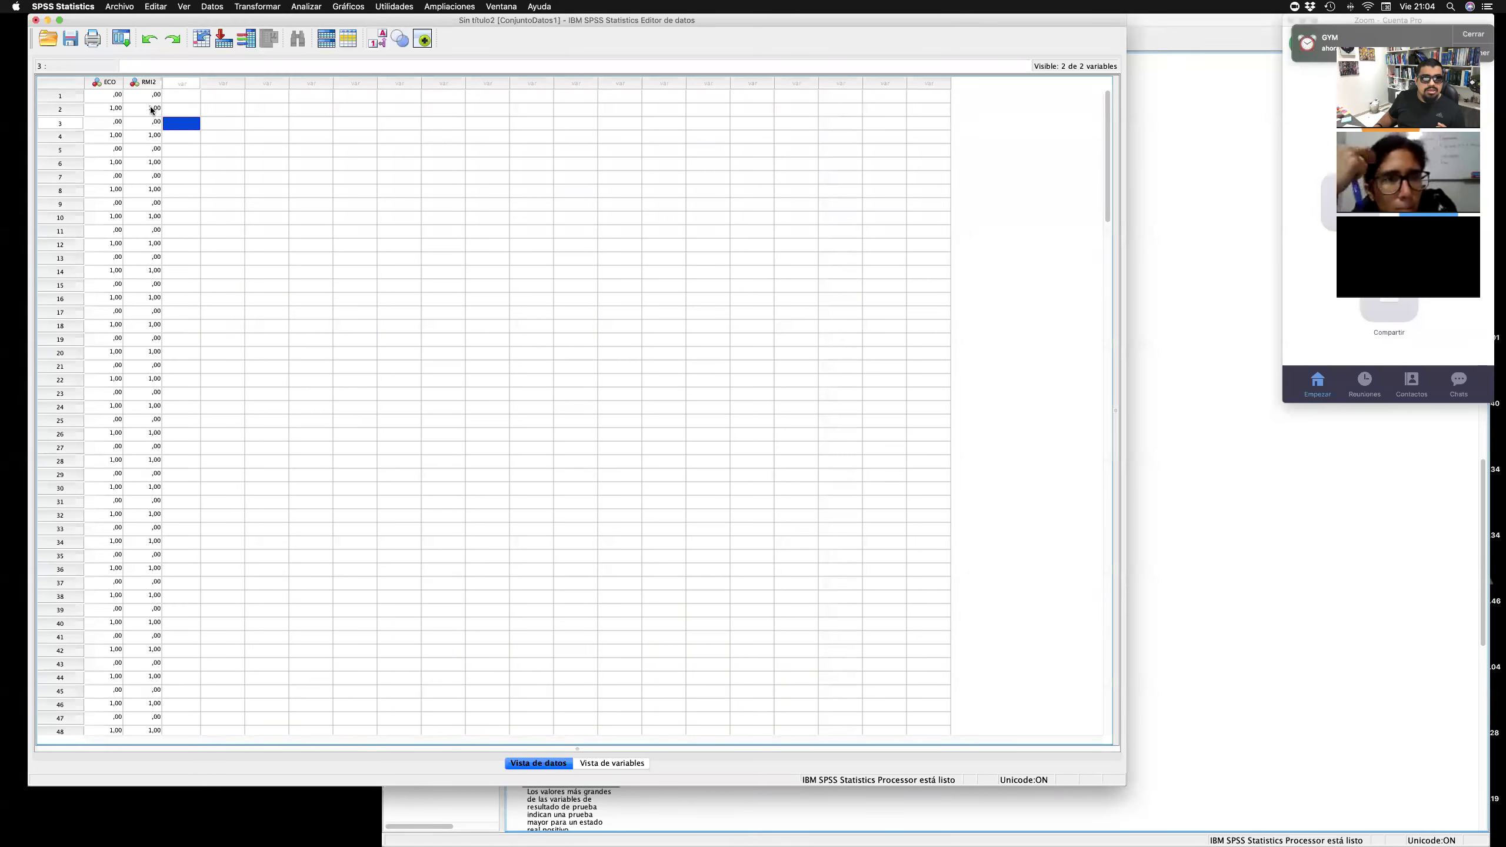
drag(121, 22, 151, 21)
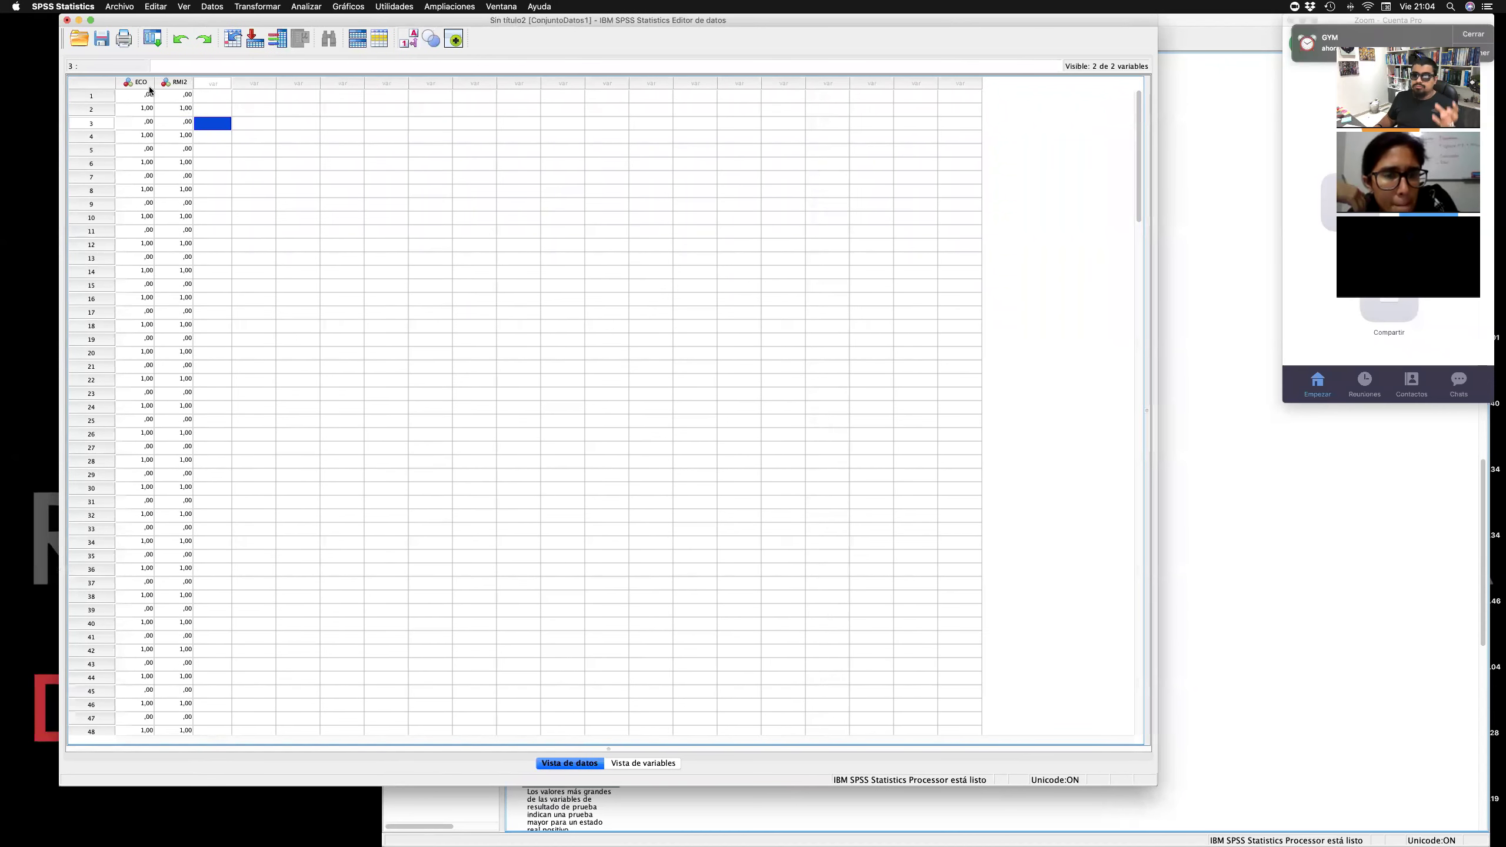
mouse_move(149, 90)
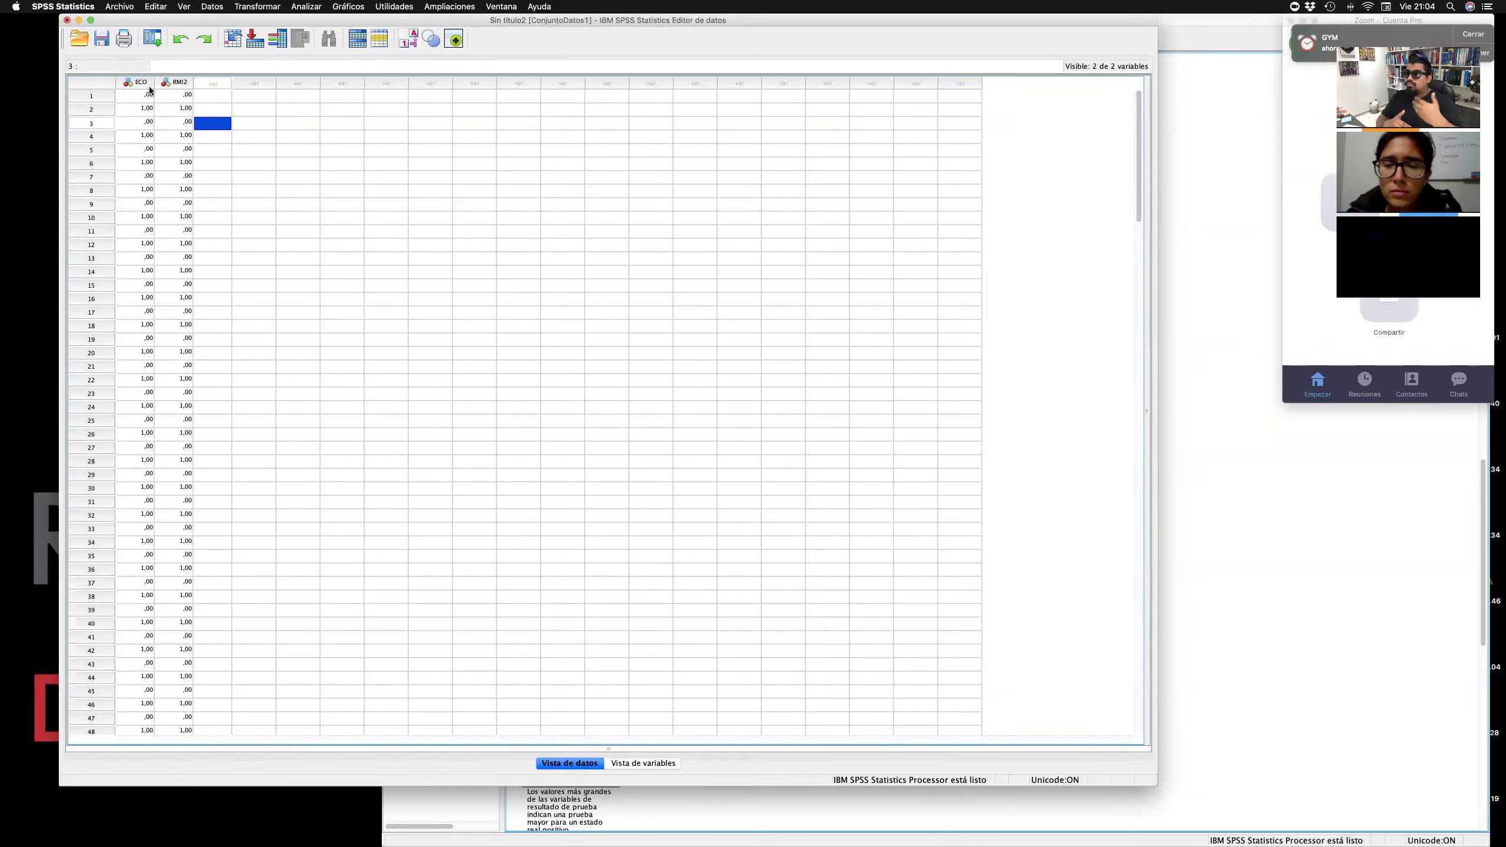
click(180, 83)
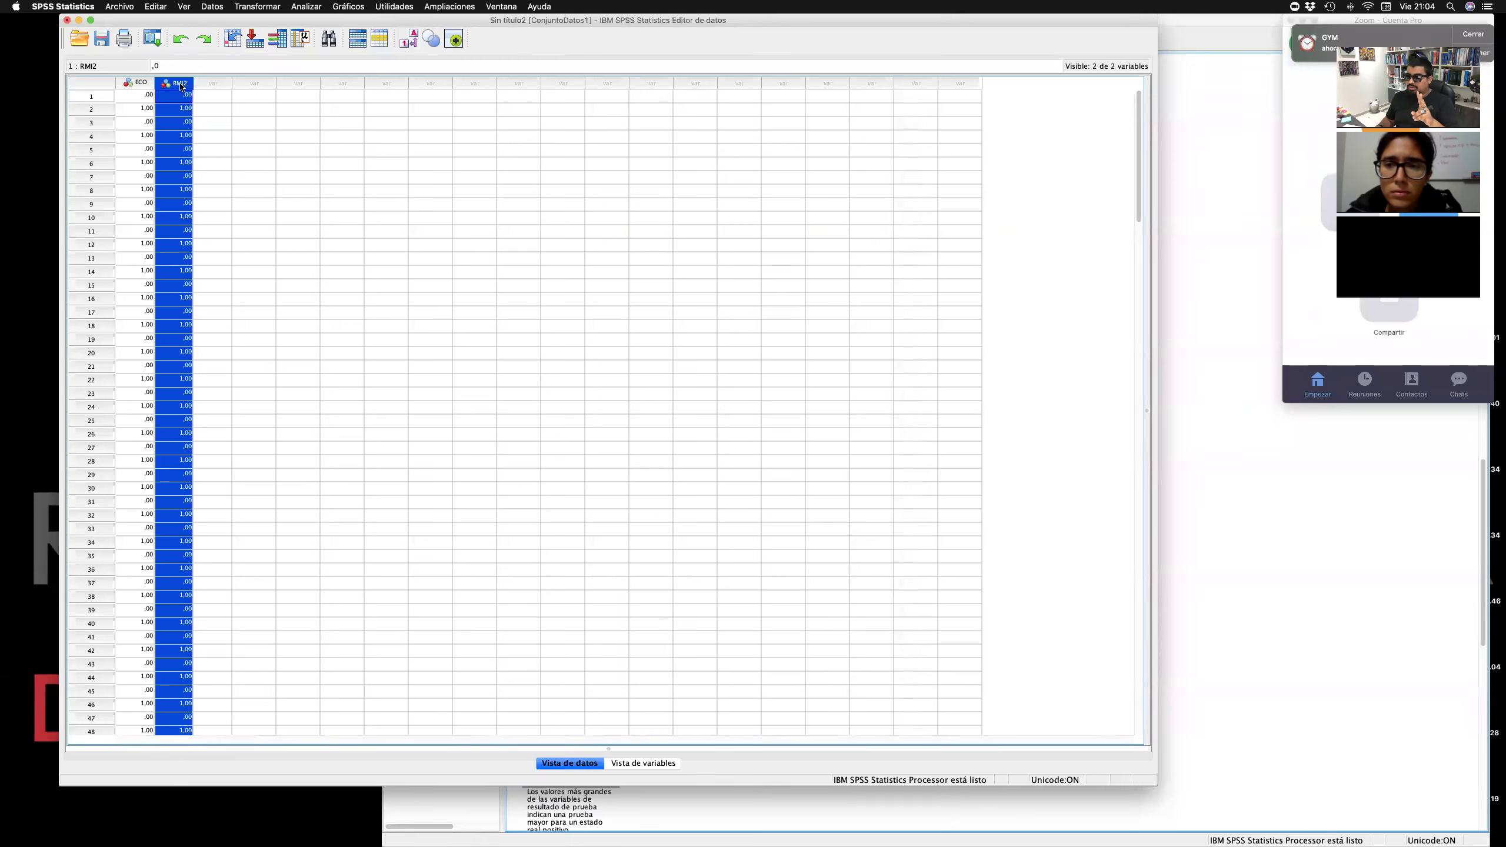
click(137, 84)
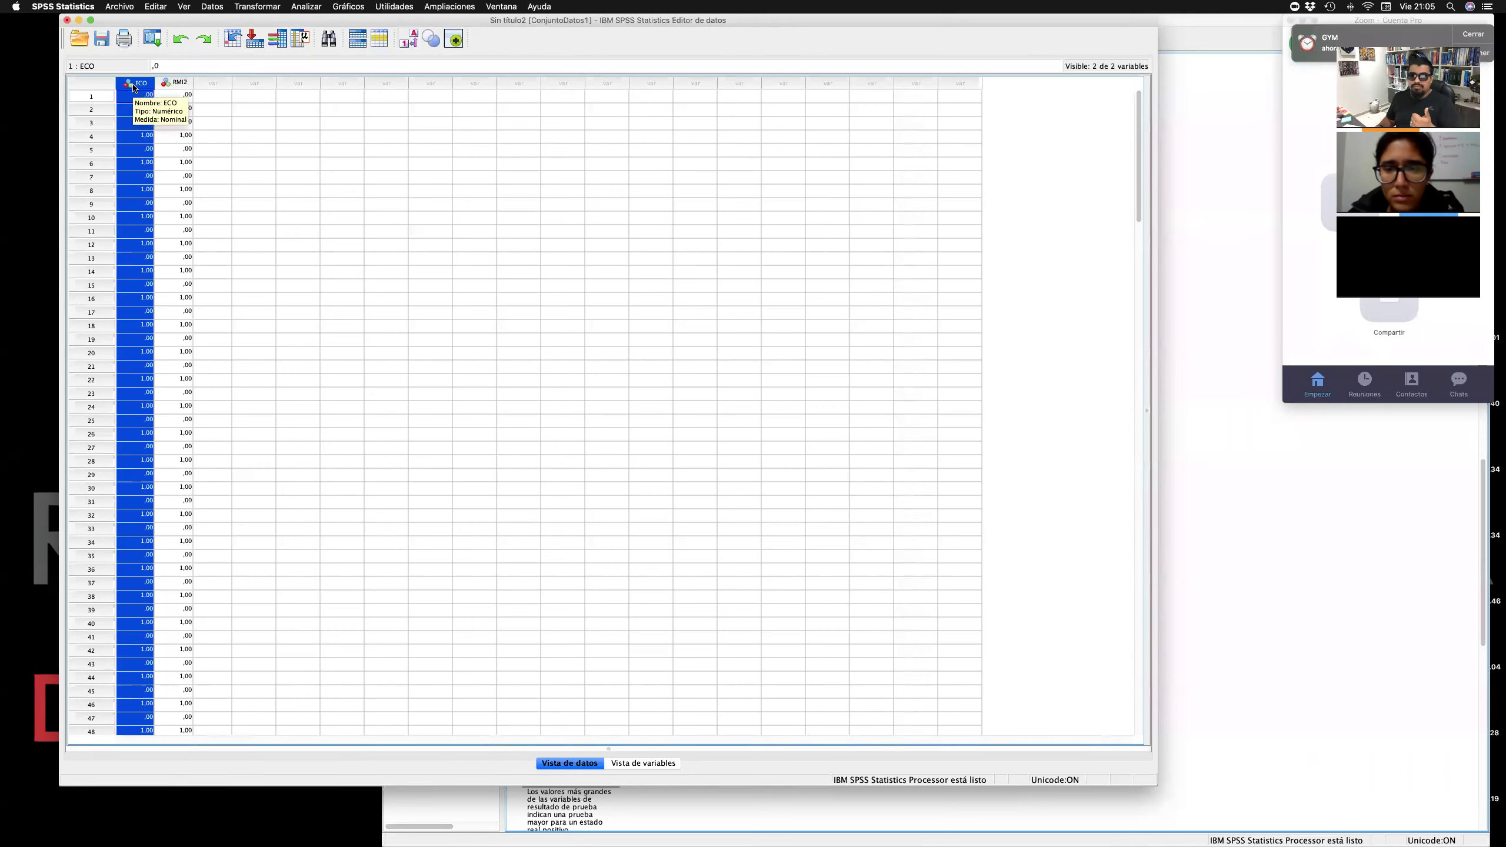
click(171, 84)
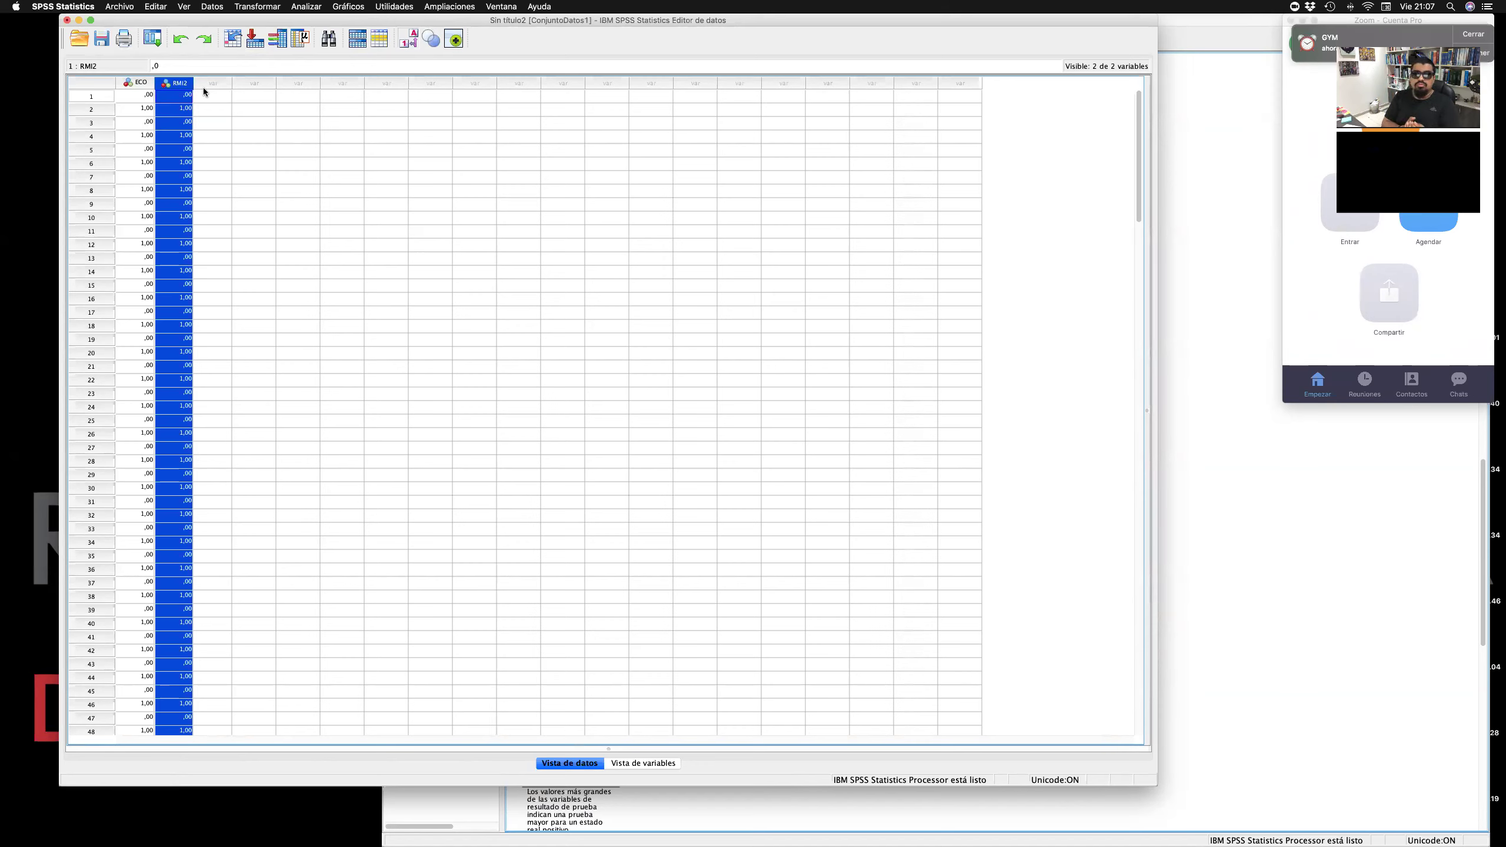
click(538, 150)
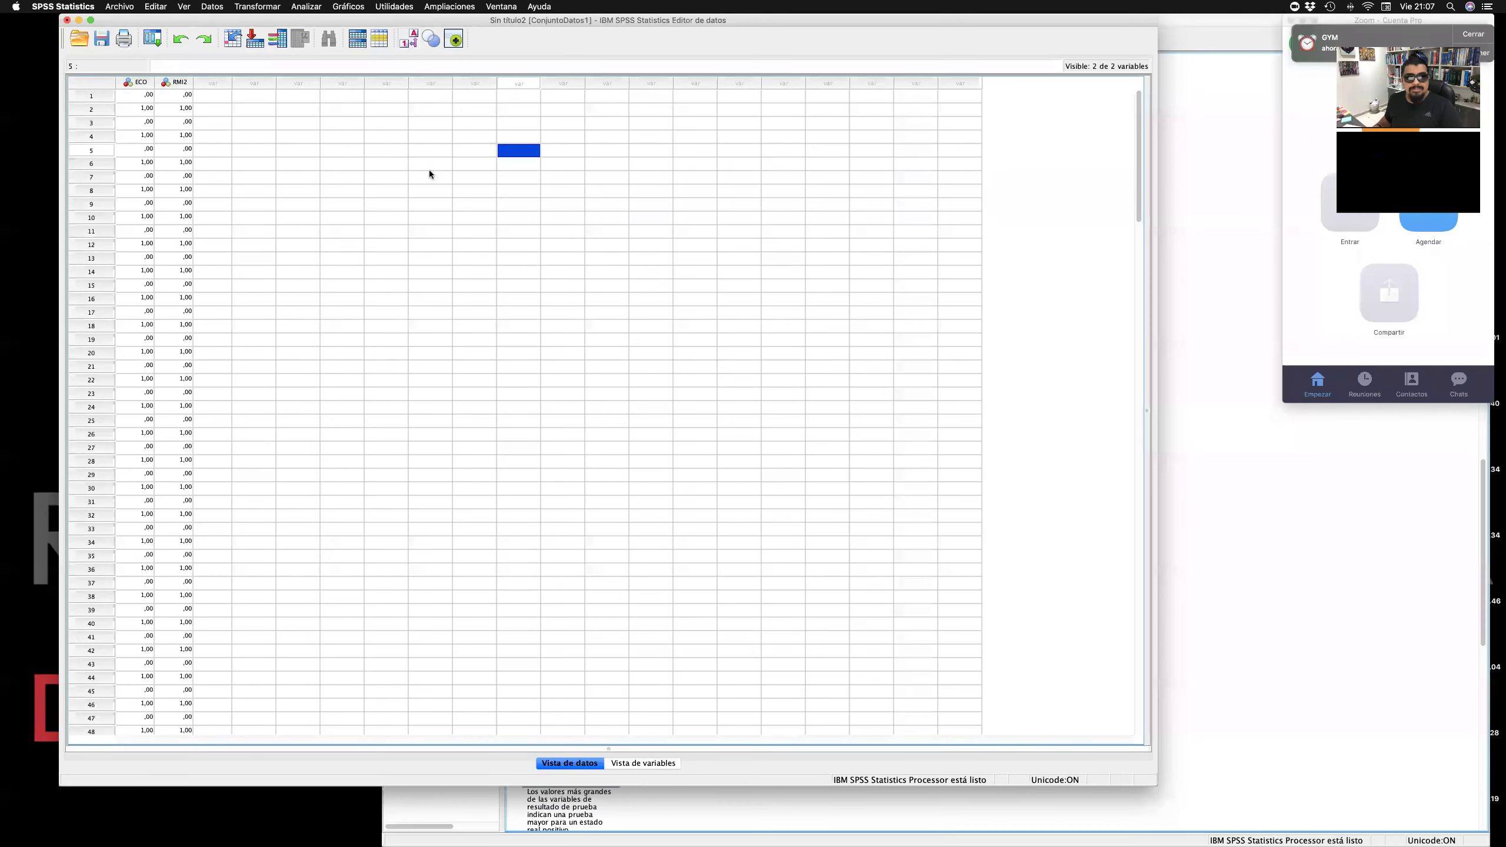
click(306, 125)
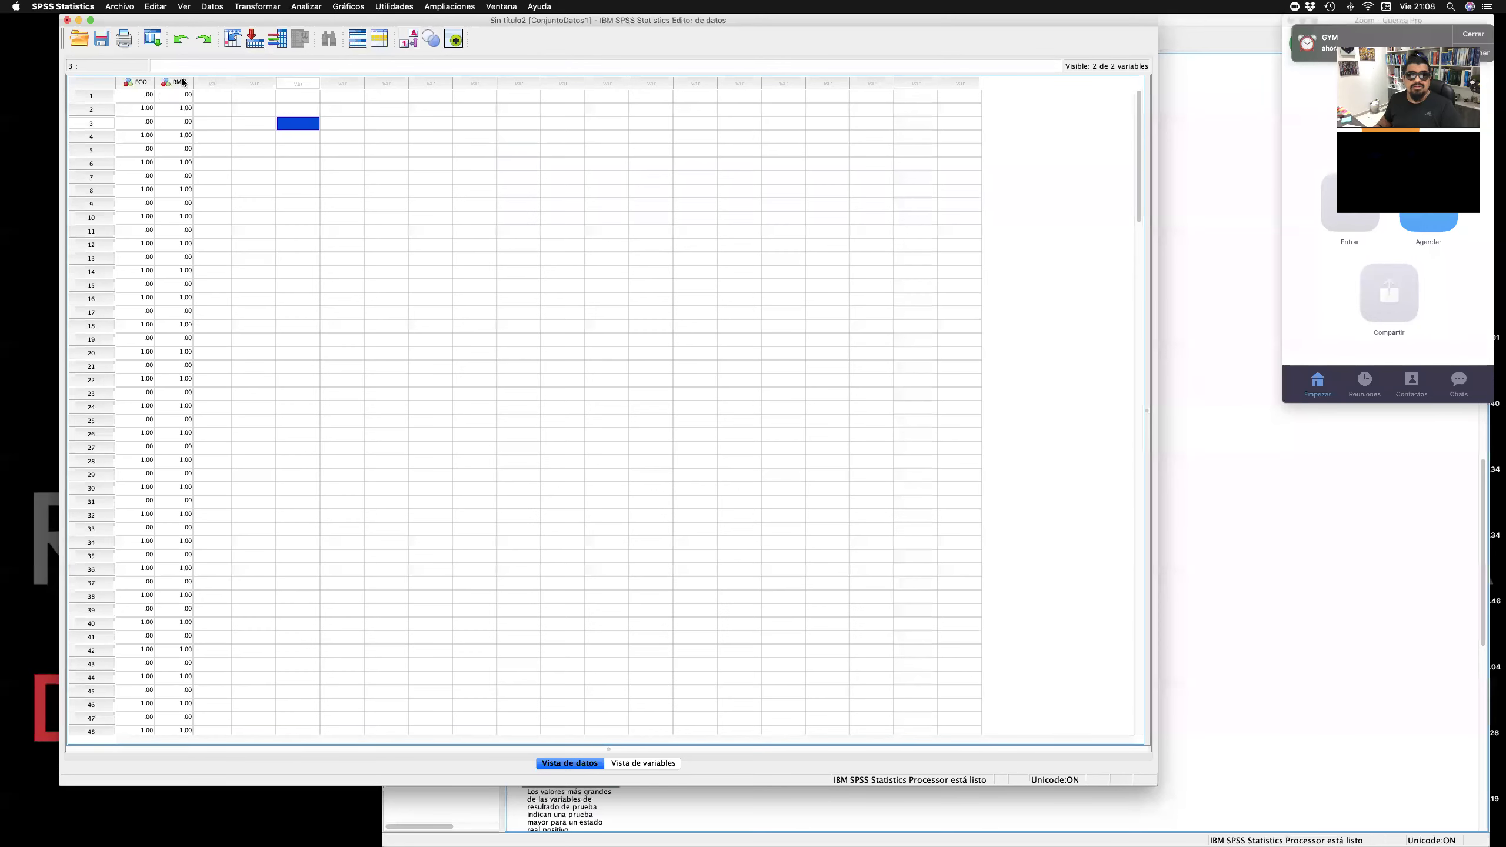
Open the crosstabs analysis and remove ECO from the rows and RMI2 from the columns.
click(308, 6)
mouse_move(396, 38)
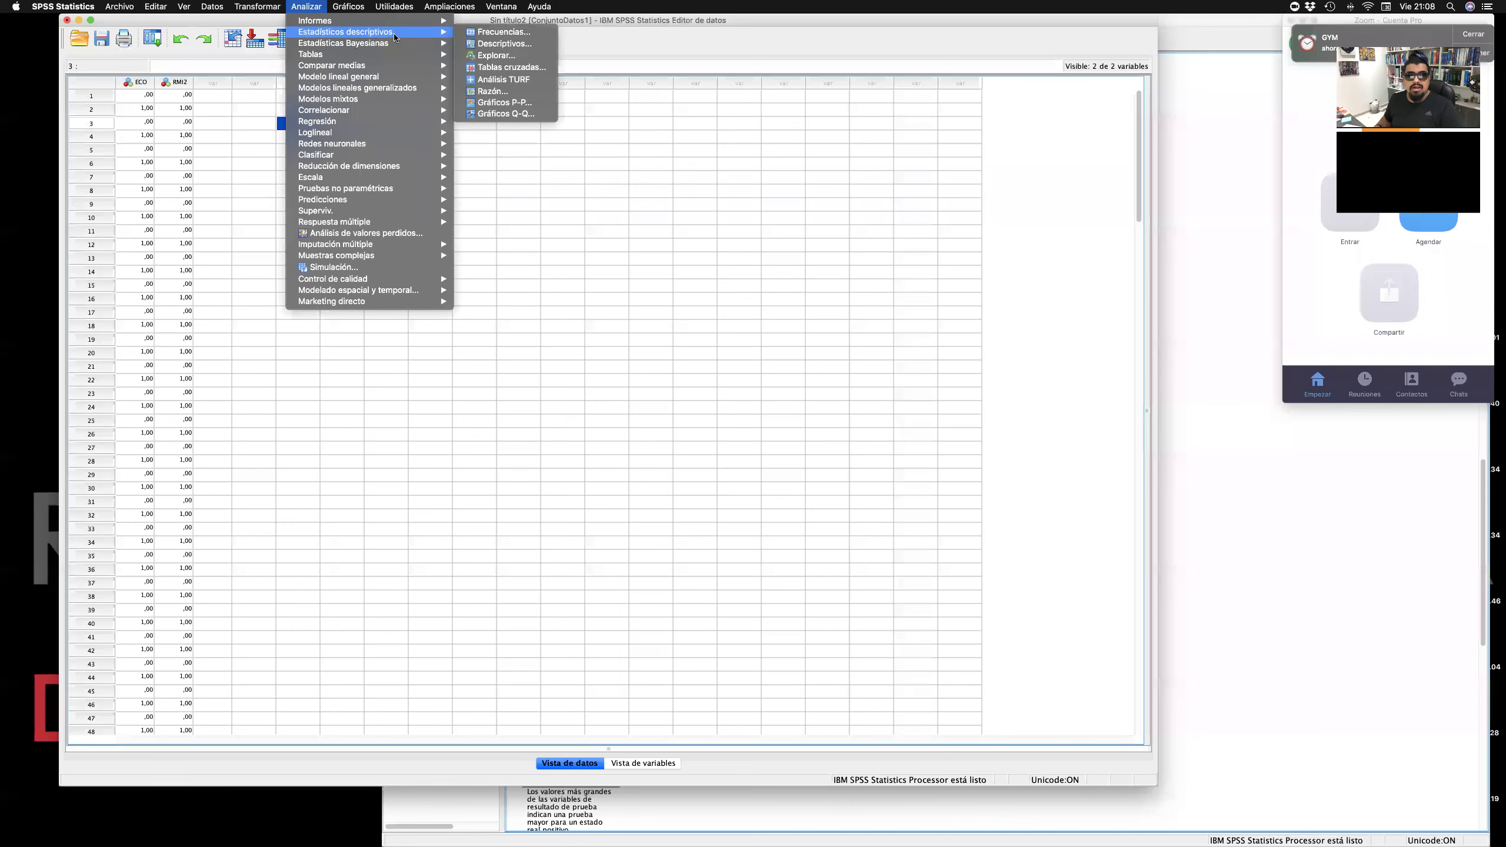
click(509, 69)
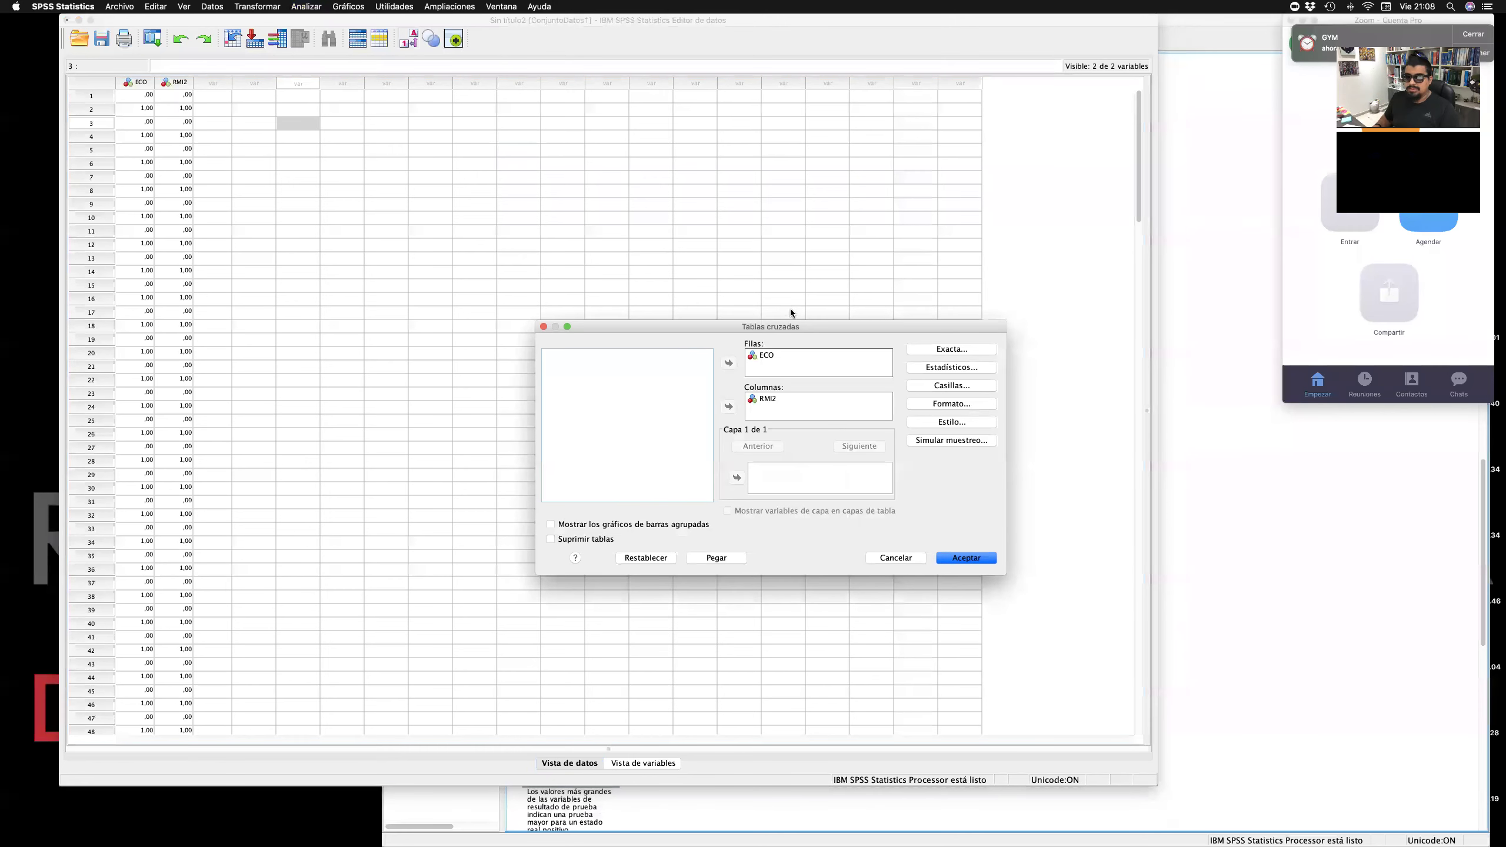
drag(732, 327, 570, 154)
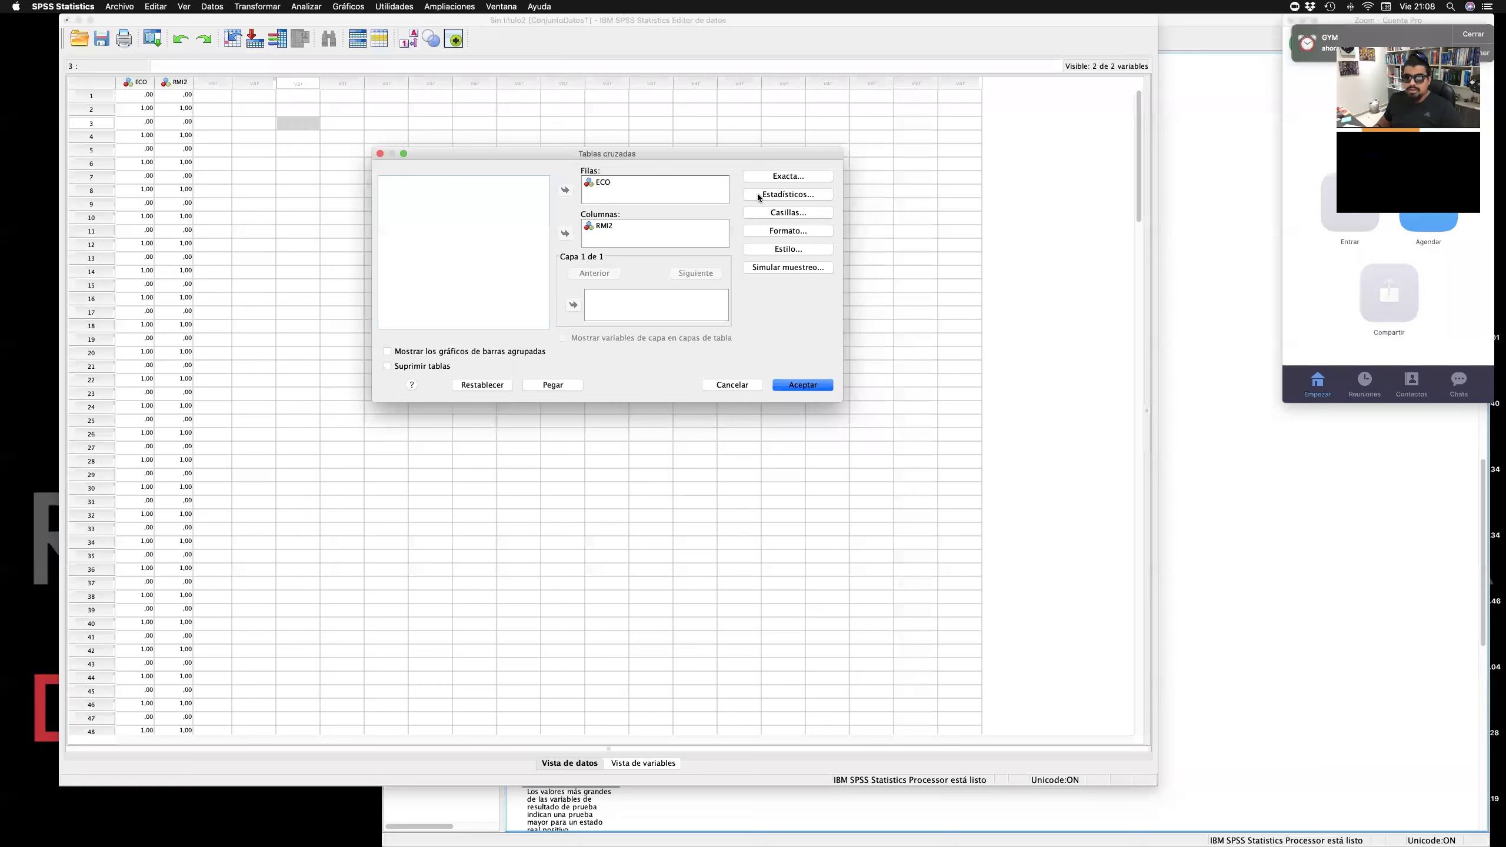
click(602, 182)
click(565, 190)
click(603, 226)
click(566, 234)
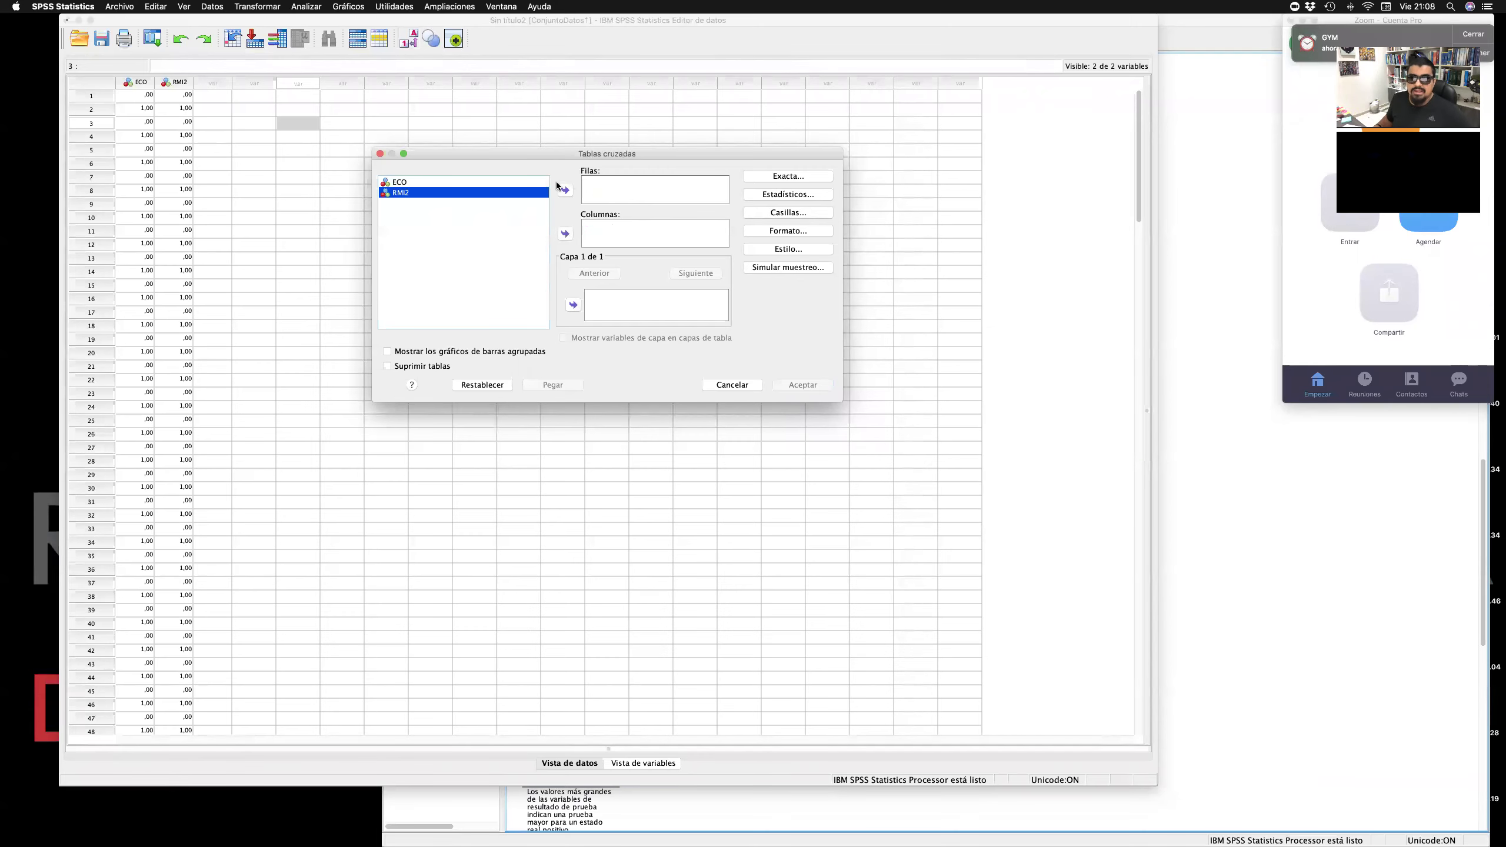
Assign ECO to the rows and RMI2 to the columns of the crosstab.
click(515, 183)
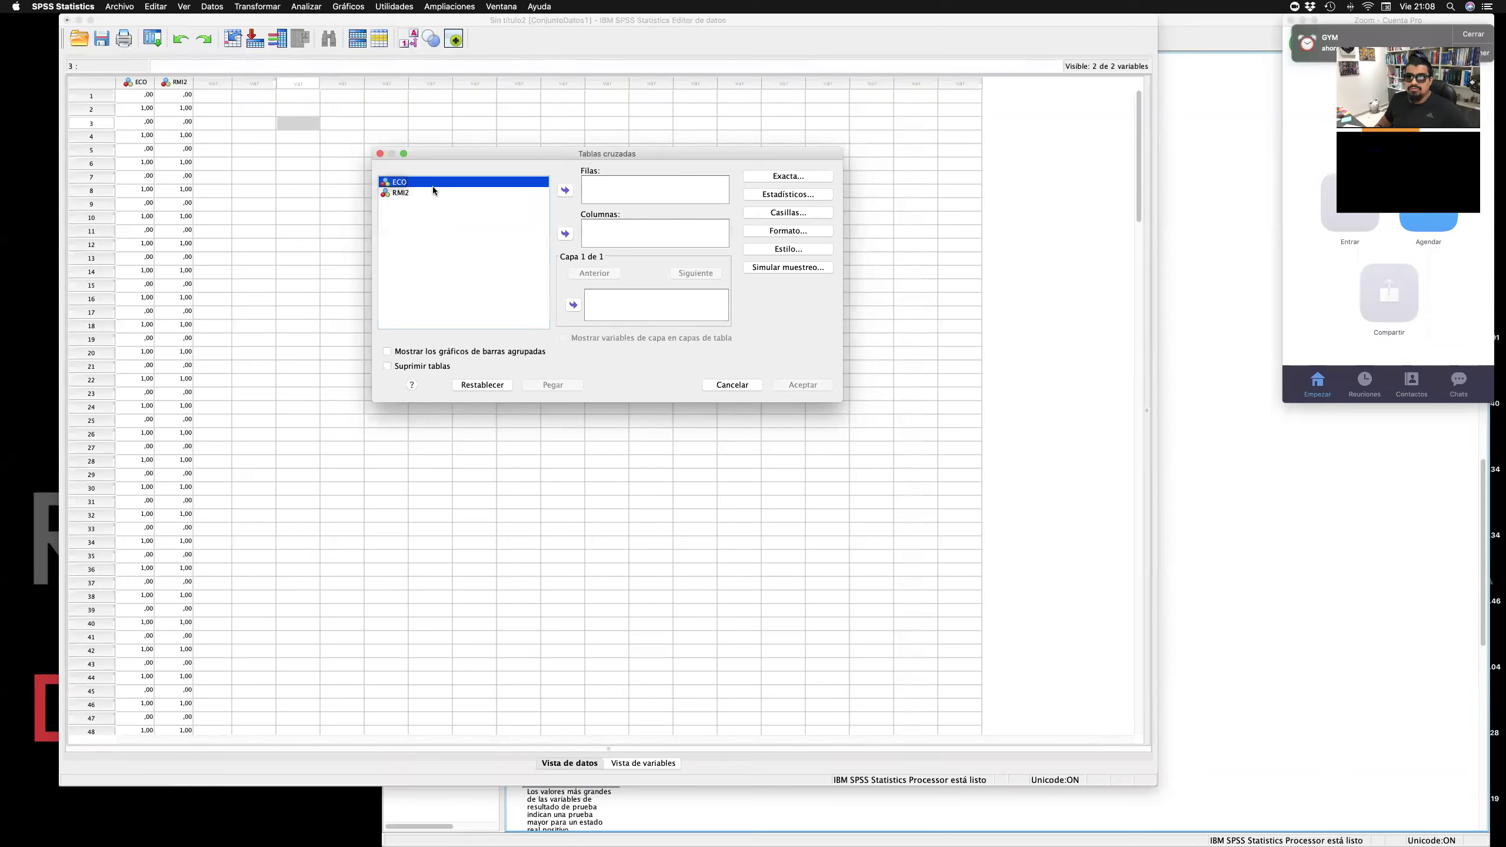
click(565, 190)
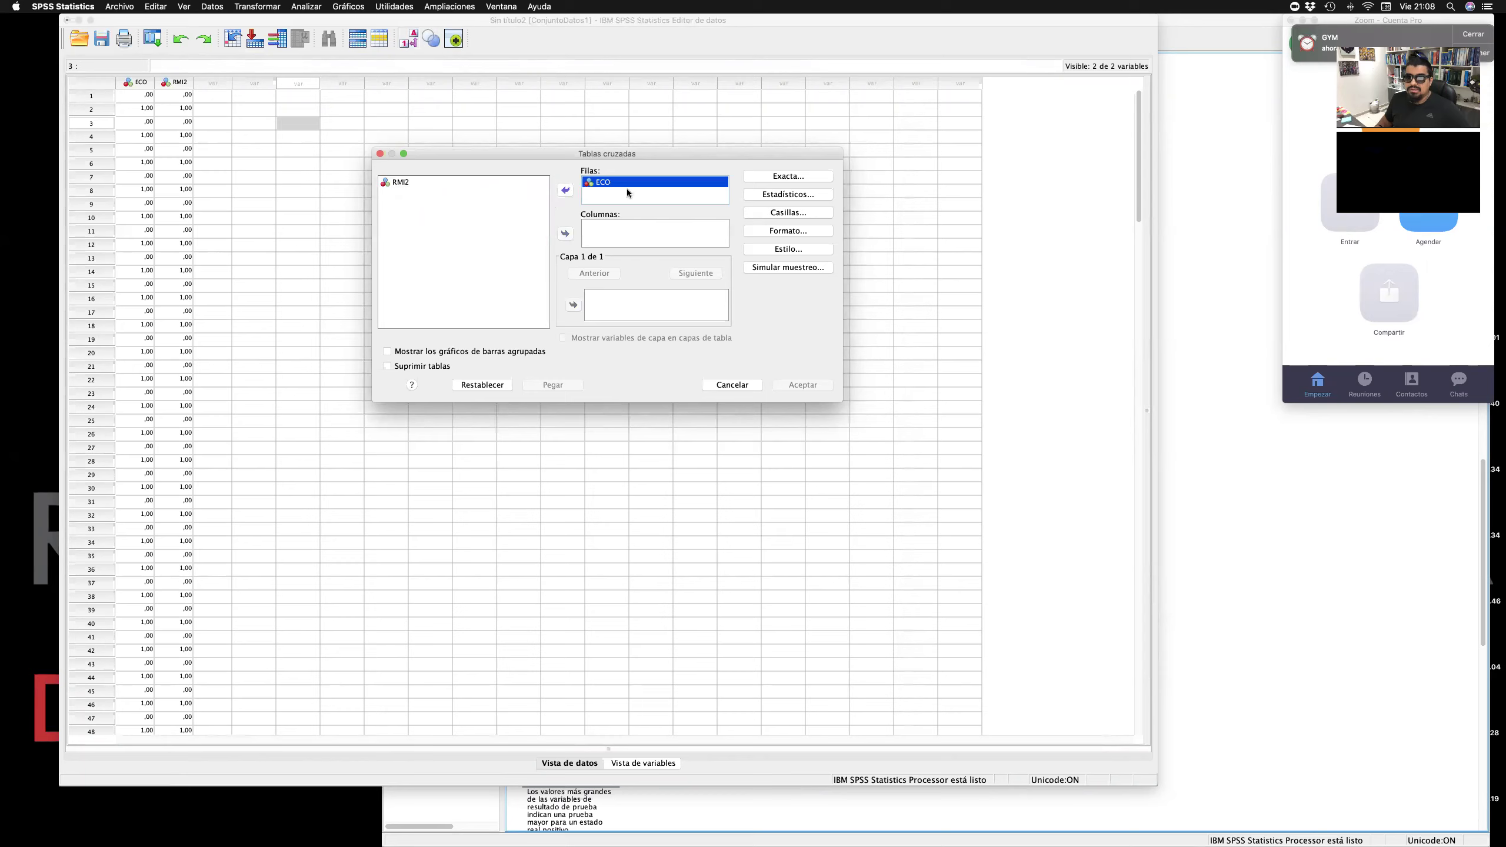
click(424, 183)
click(566, 233)
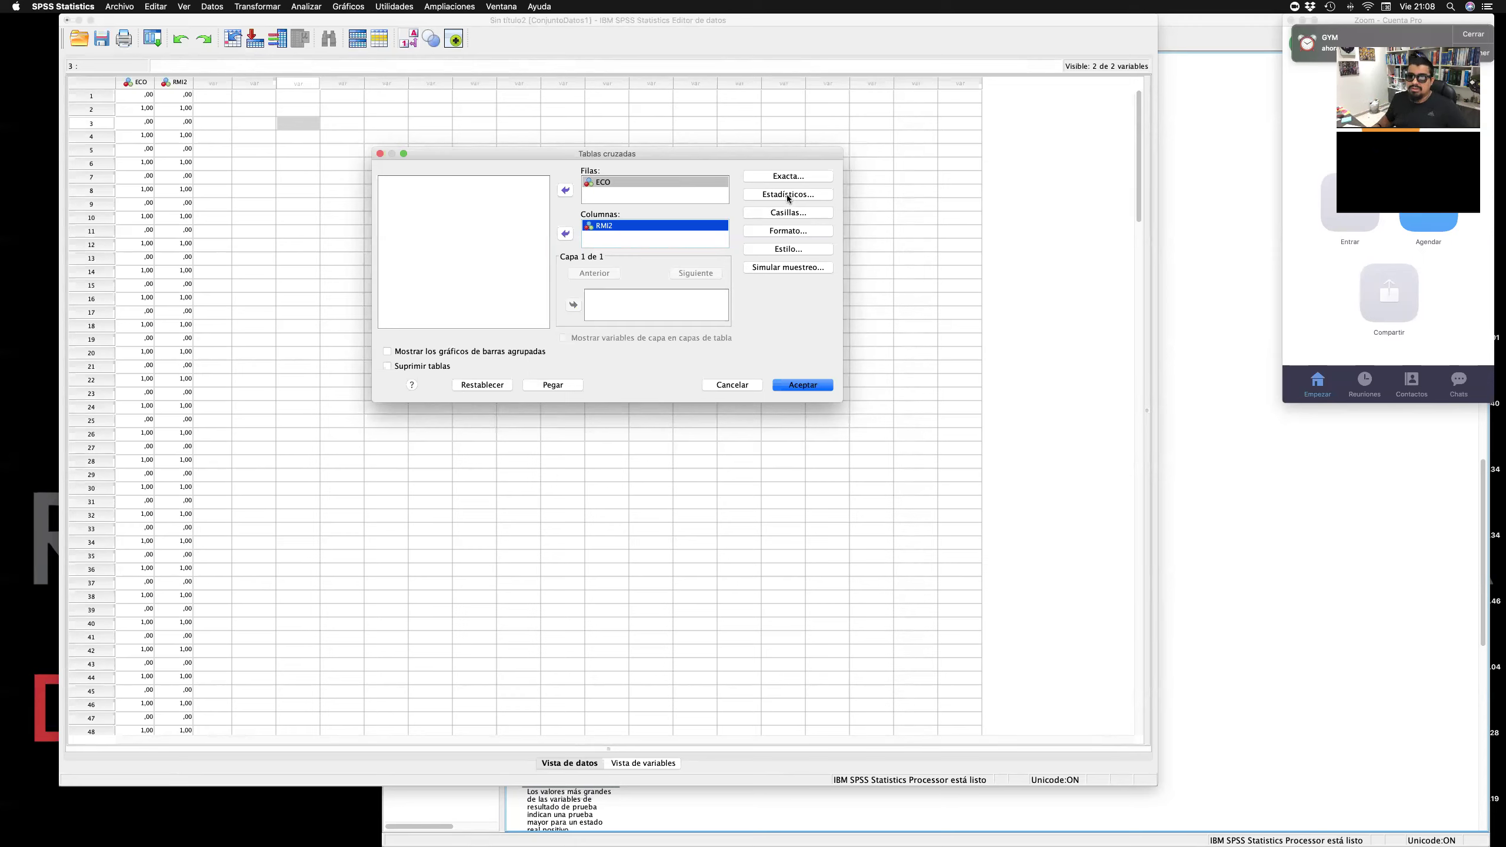
Turn off the Riesgo statistic for the crosstab and keep Chi-cuadrado enabled.
click(777, 194)
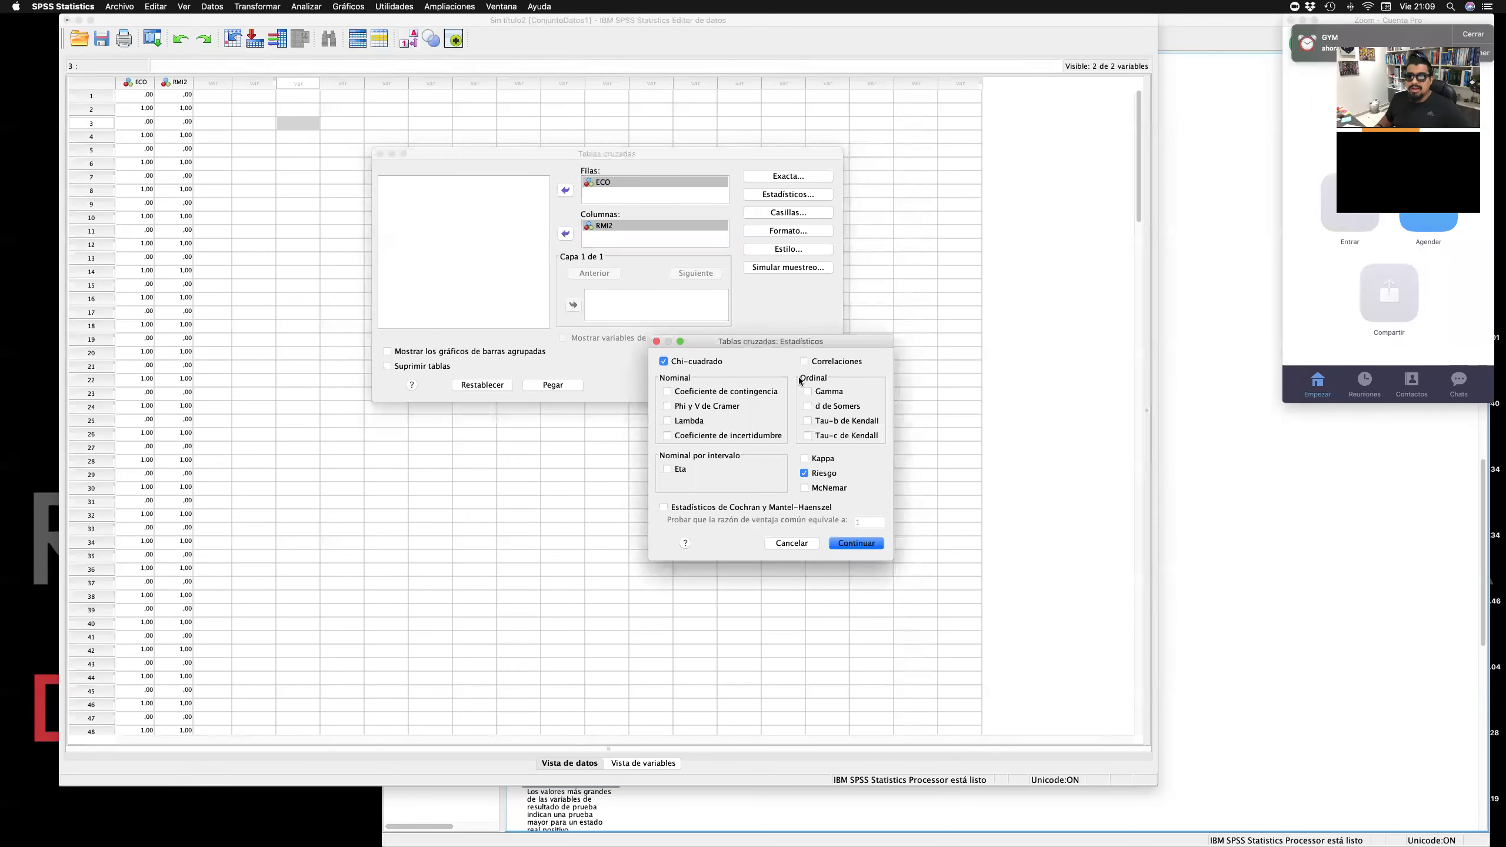
click(658, 341)
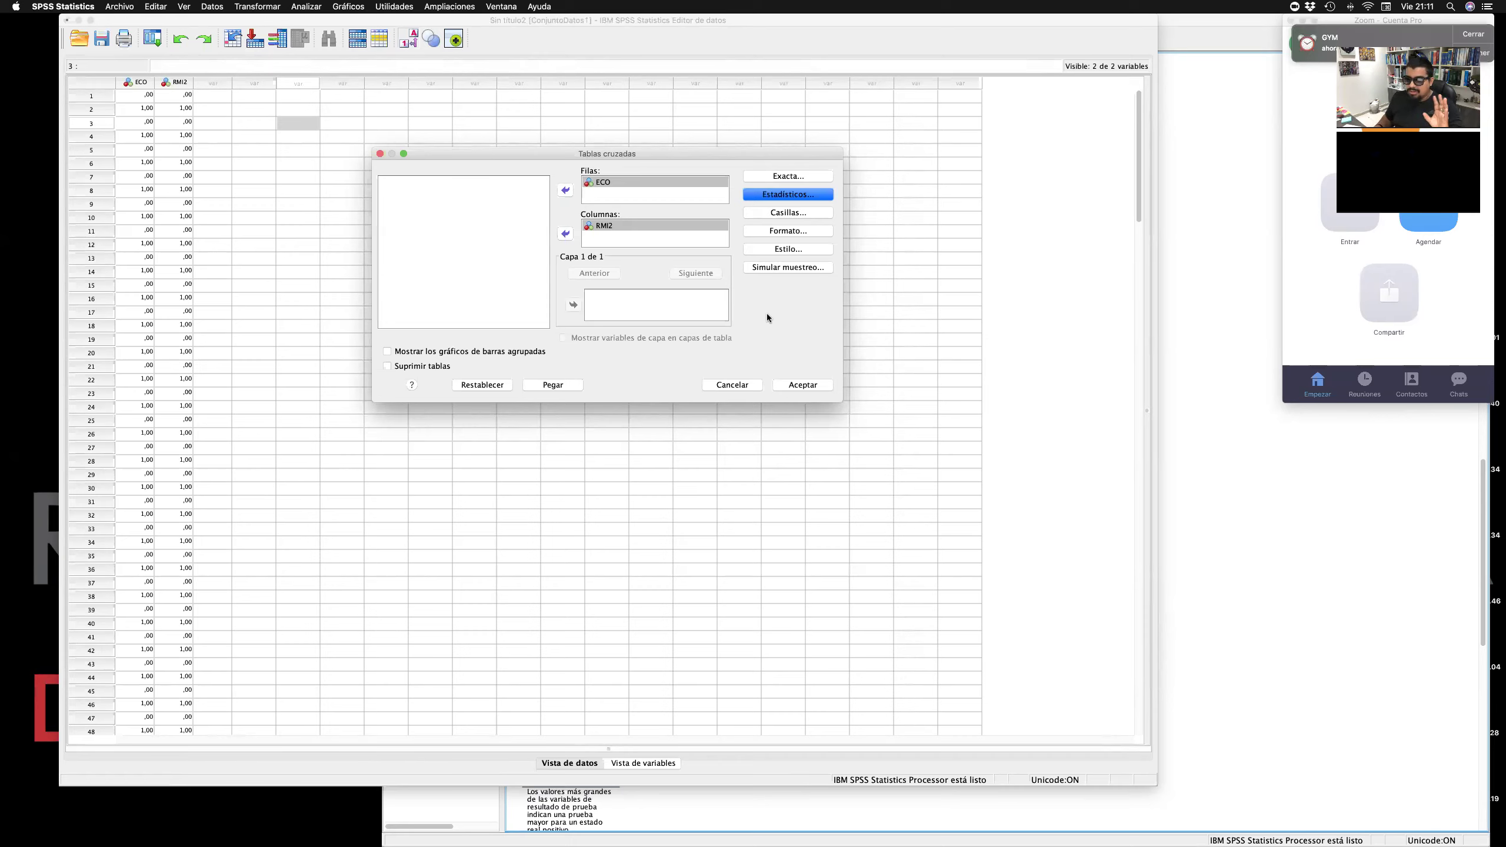
click(765, 196)
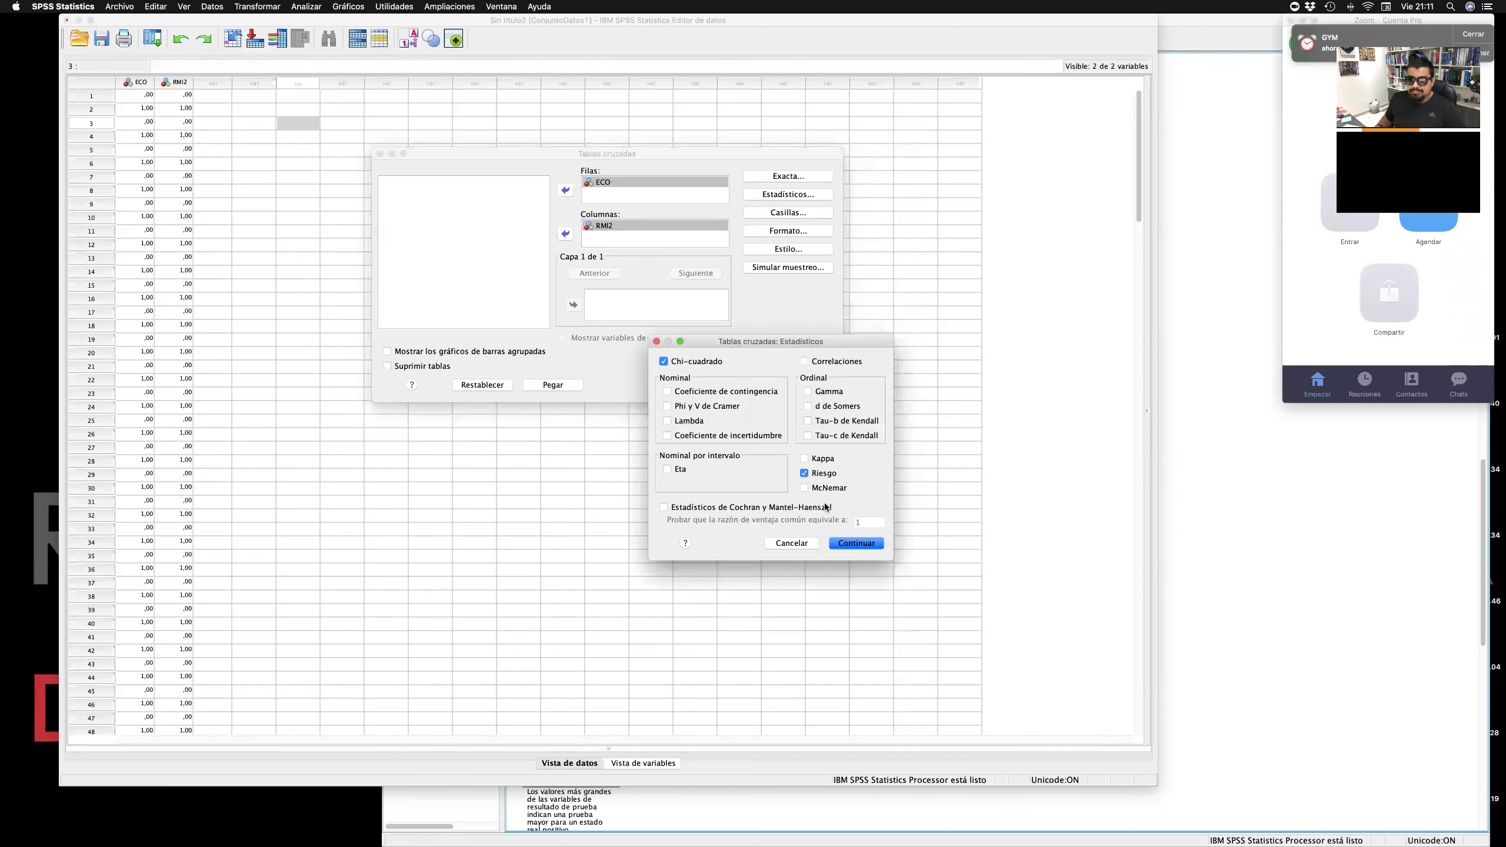
click(856, 544)
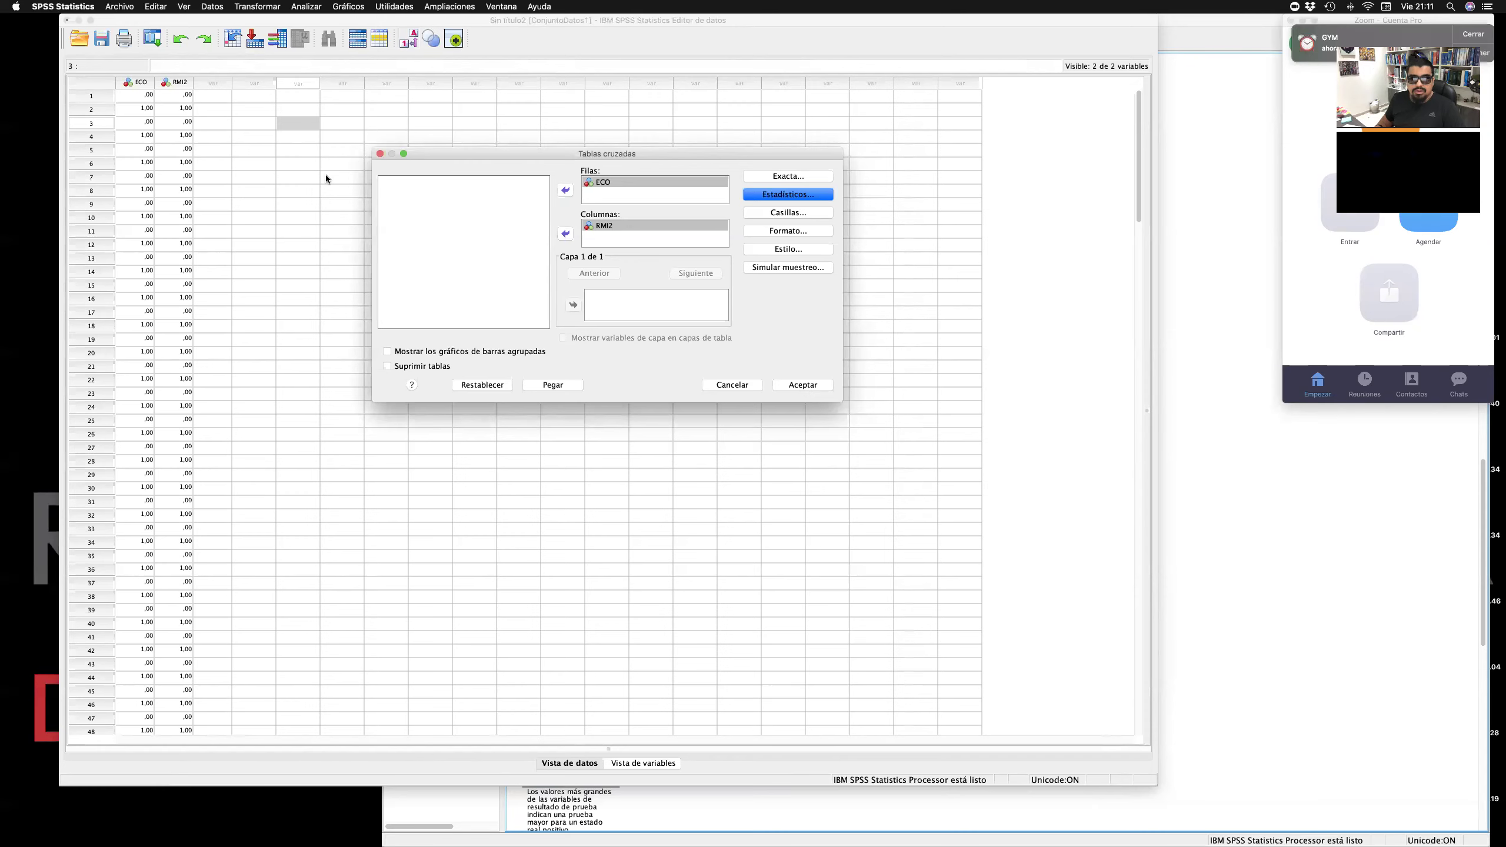
click(306, 7)
mouse_move(334, 30)
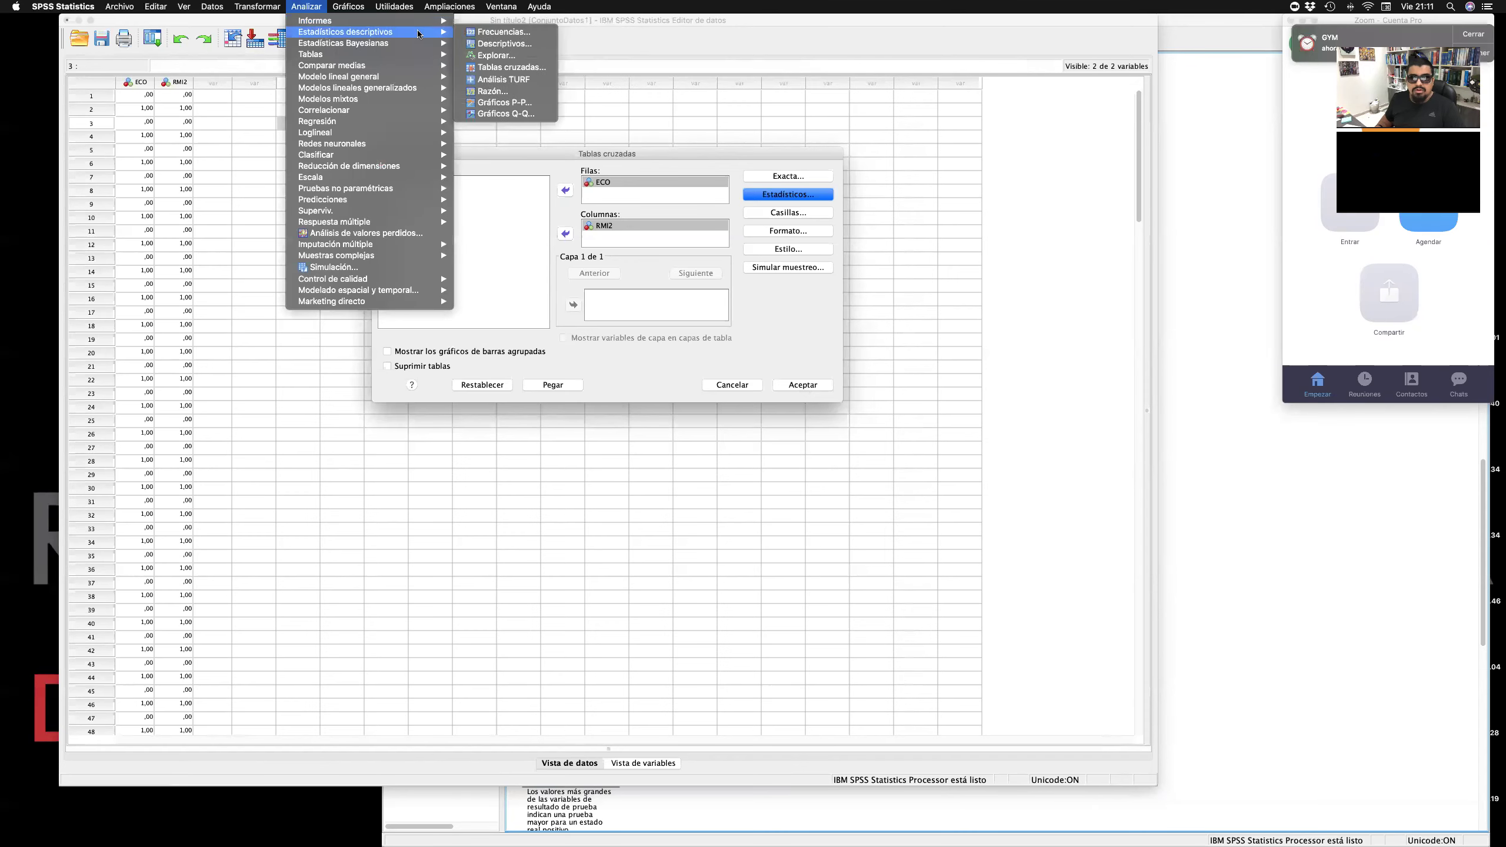
click(686, 167)
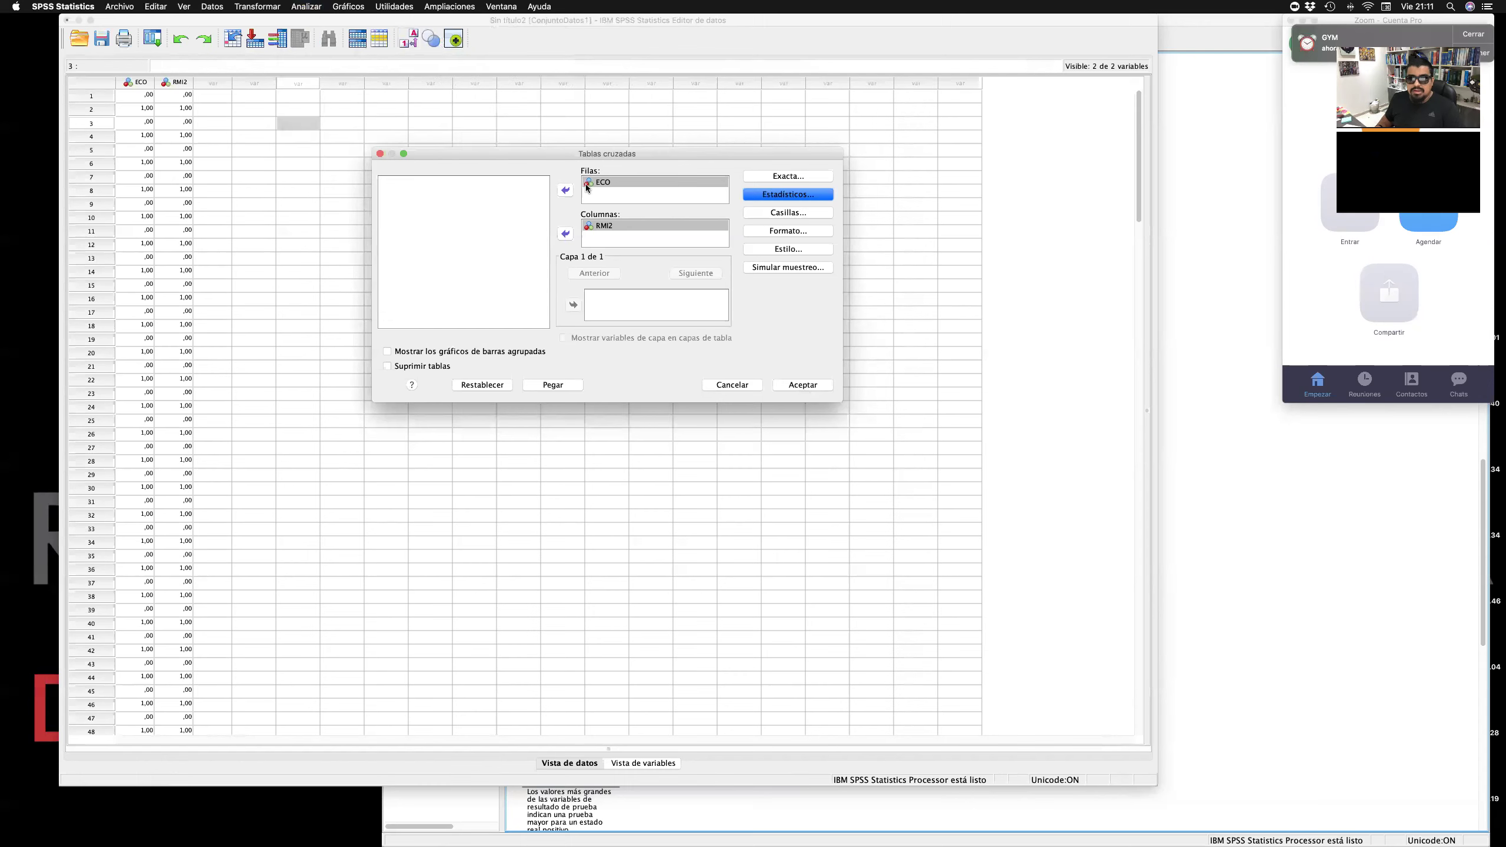
click(597, 182)
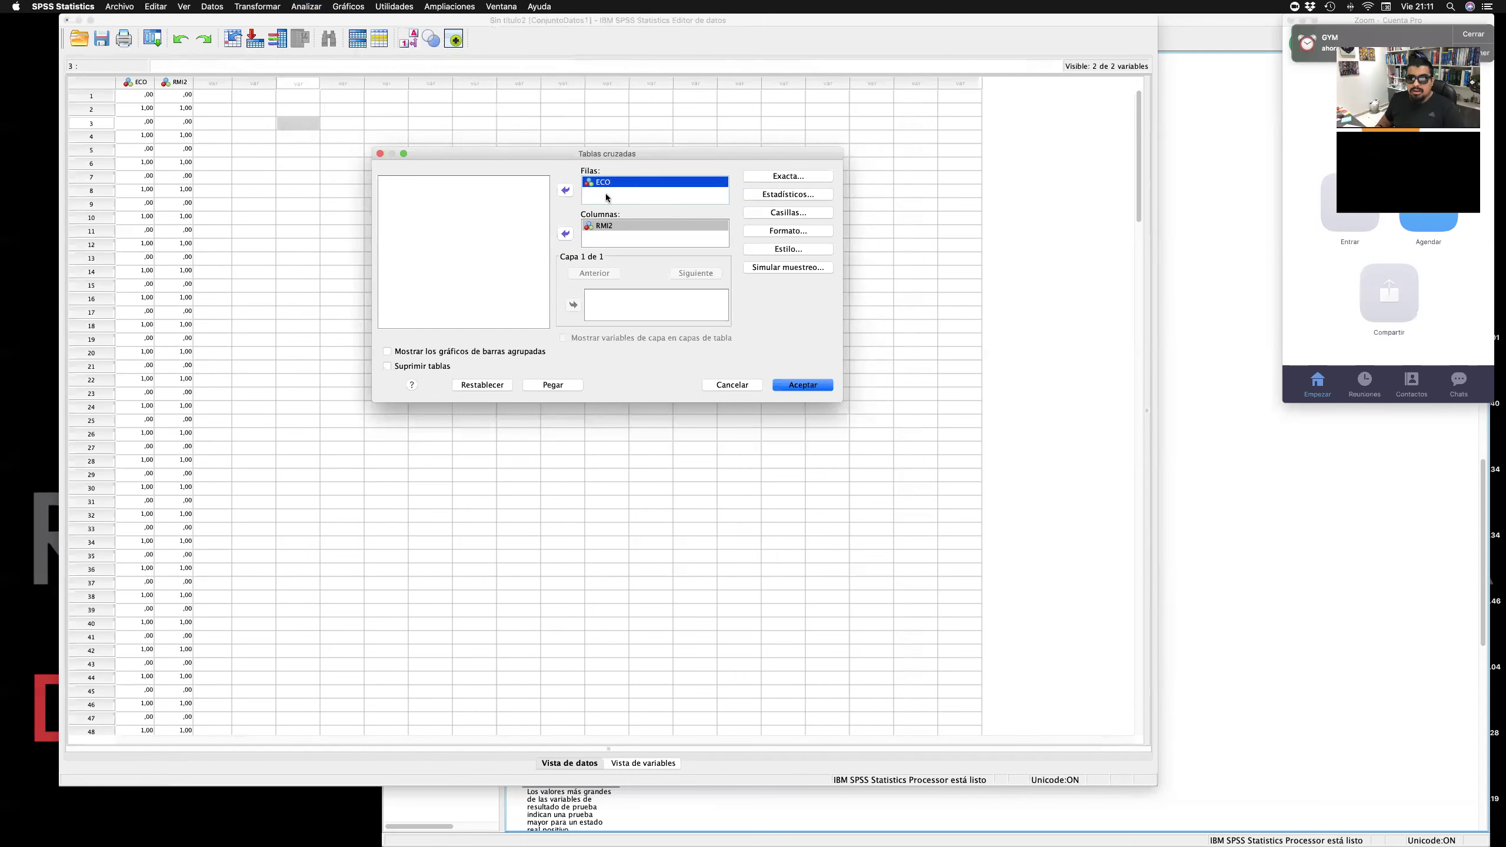
click(600, 226)
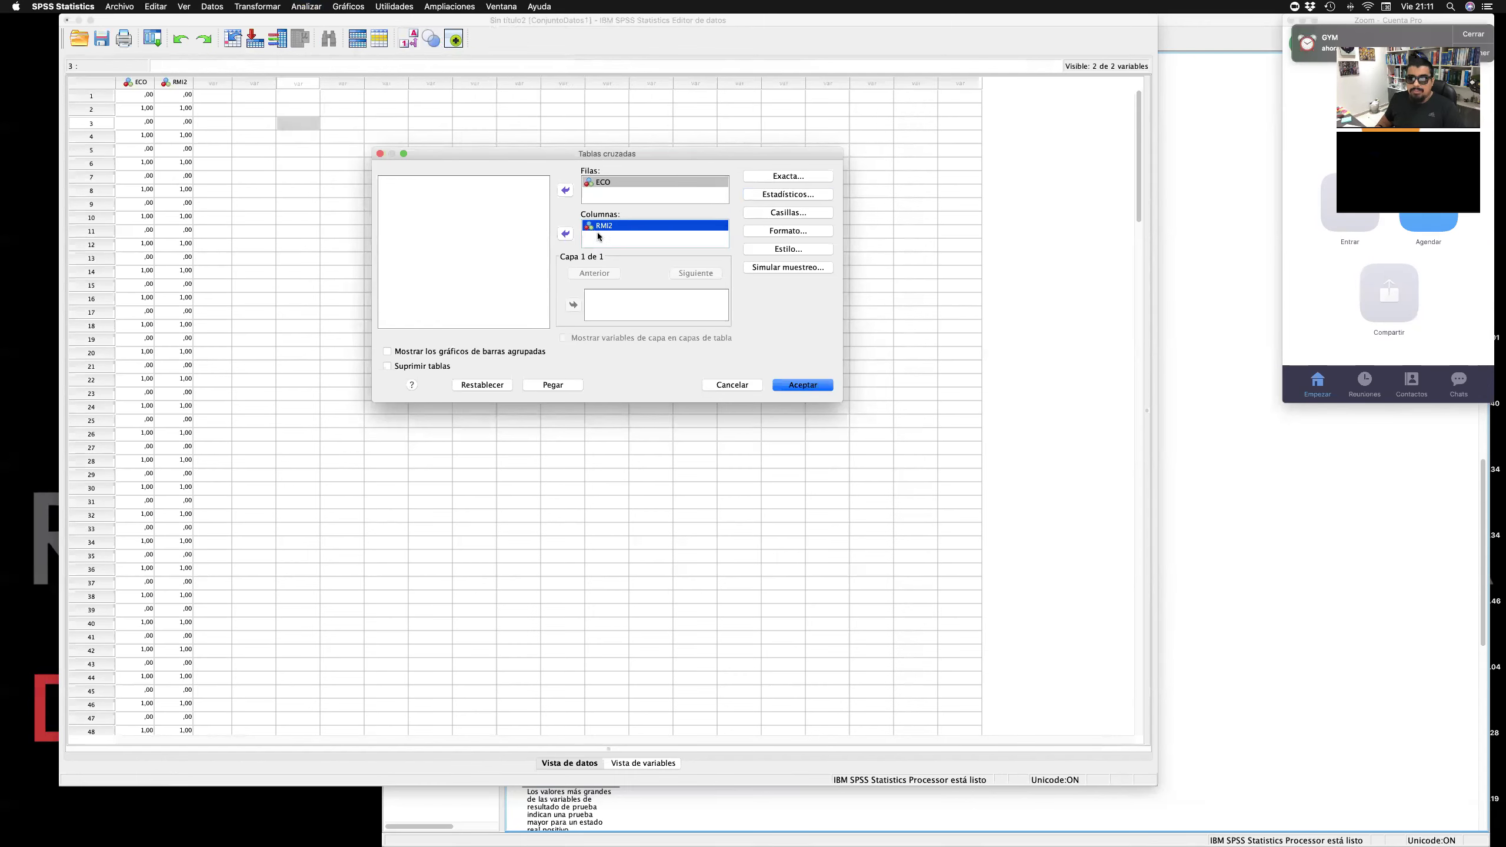
Check the selected crosstab statistics and run the ECO by RMI2 crosstab with the chi-square test.
click(812, 194)
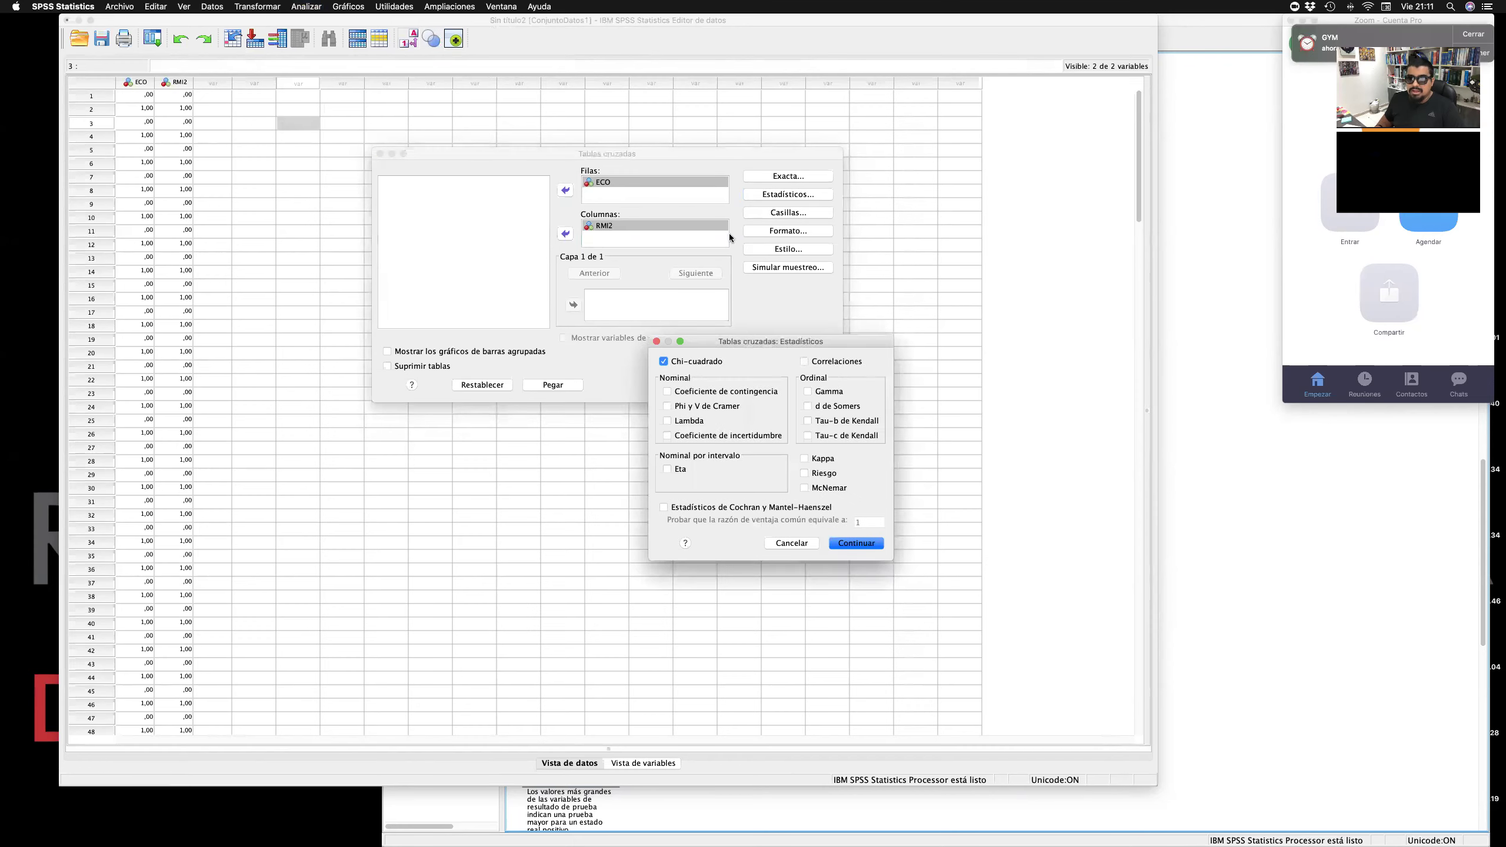
click(863, 547)
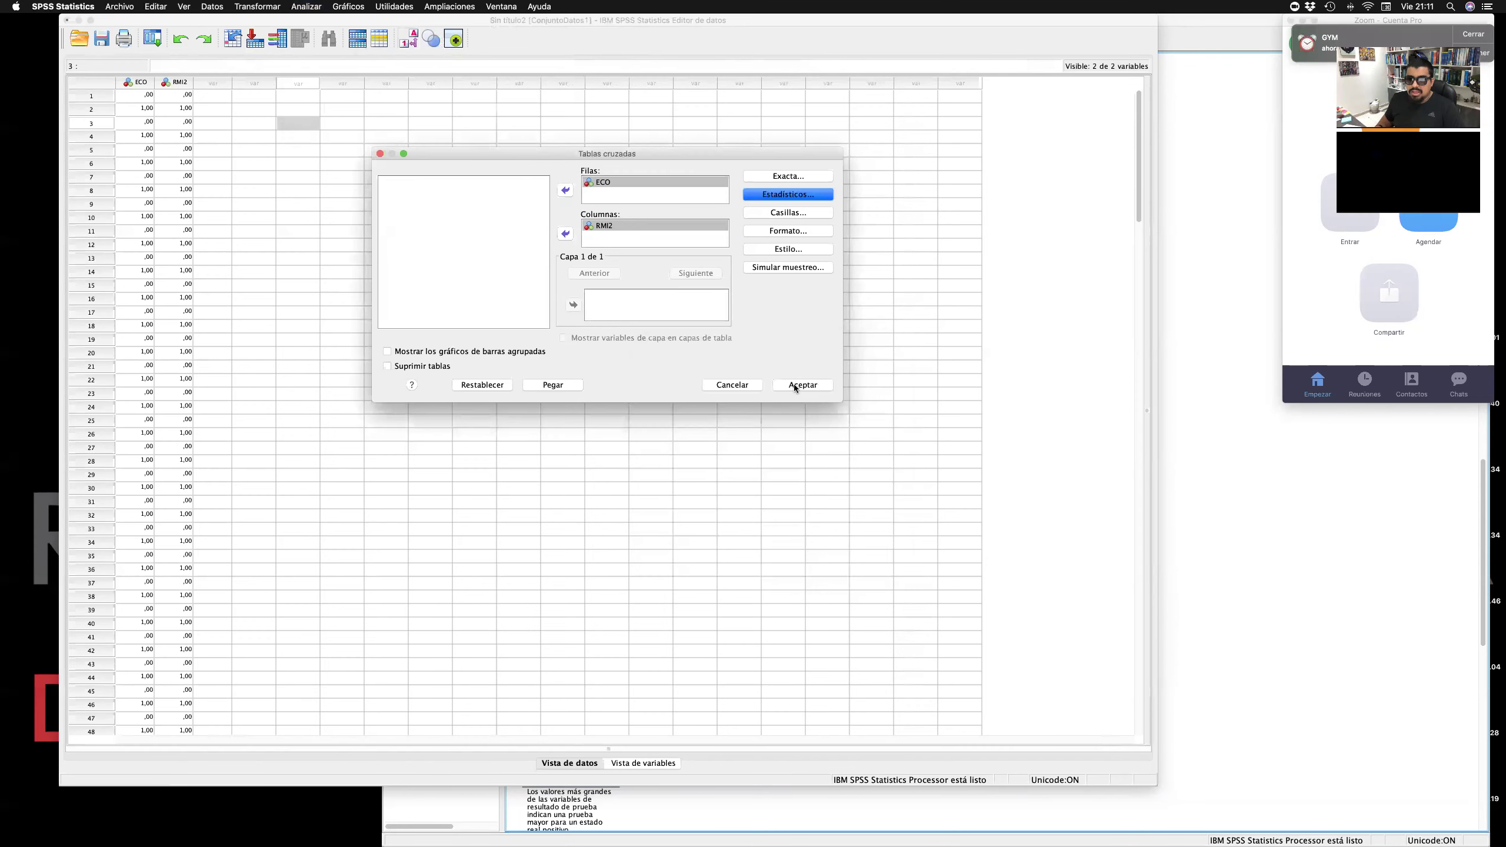
click(802, 385)
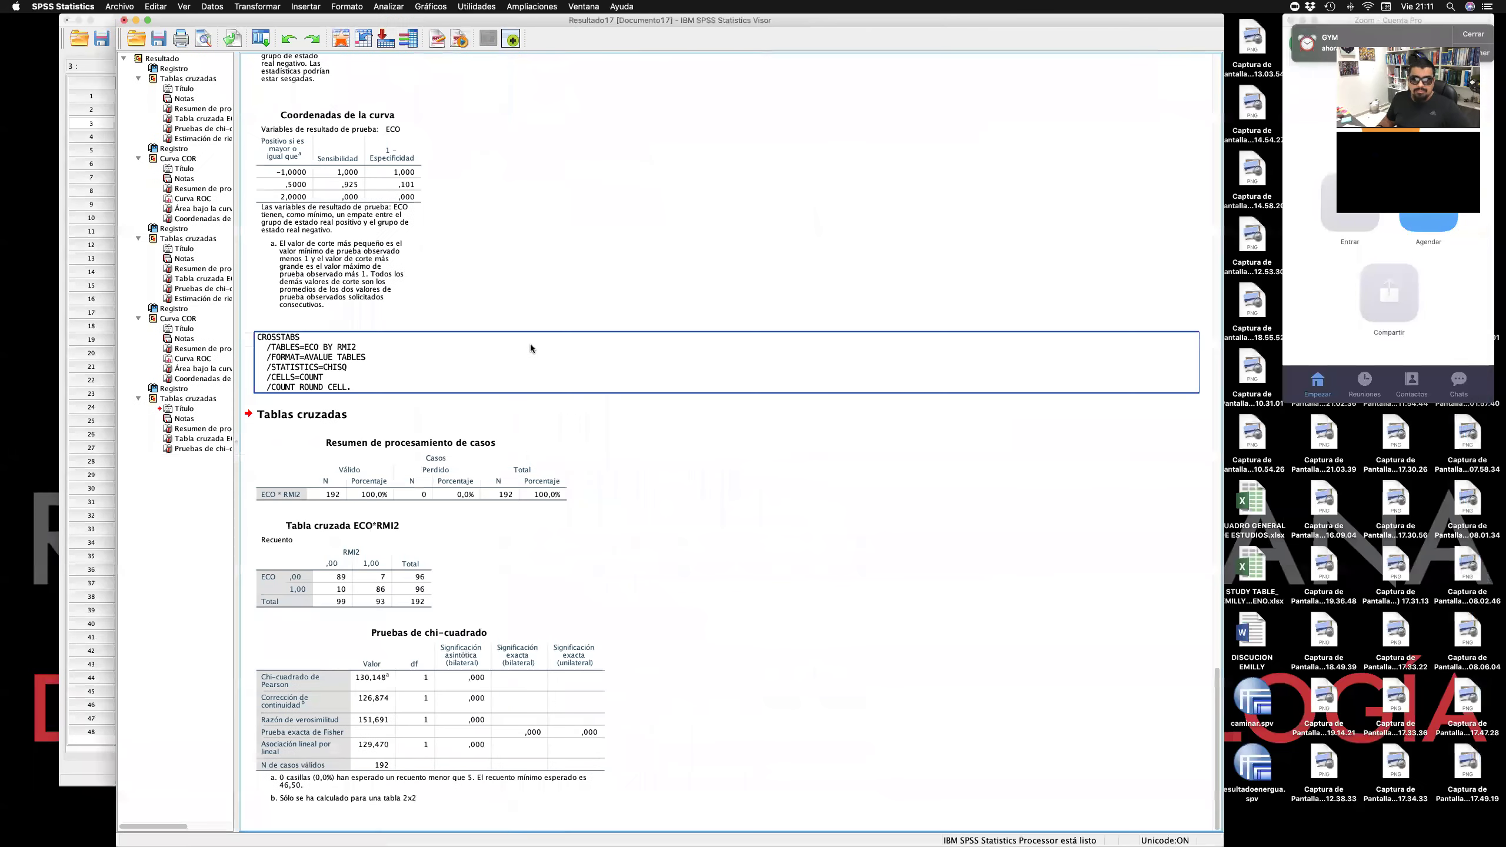
Activate the chi-square tests table and reveal the unrounded asymptotic significance in the Pearson chi-square row.
click(560, 703)
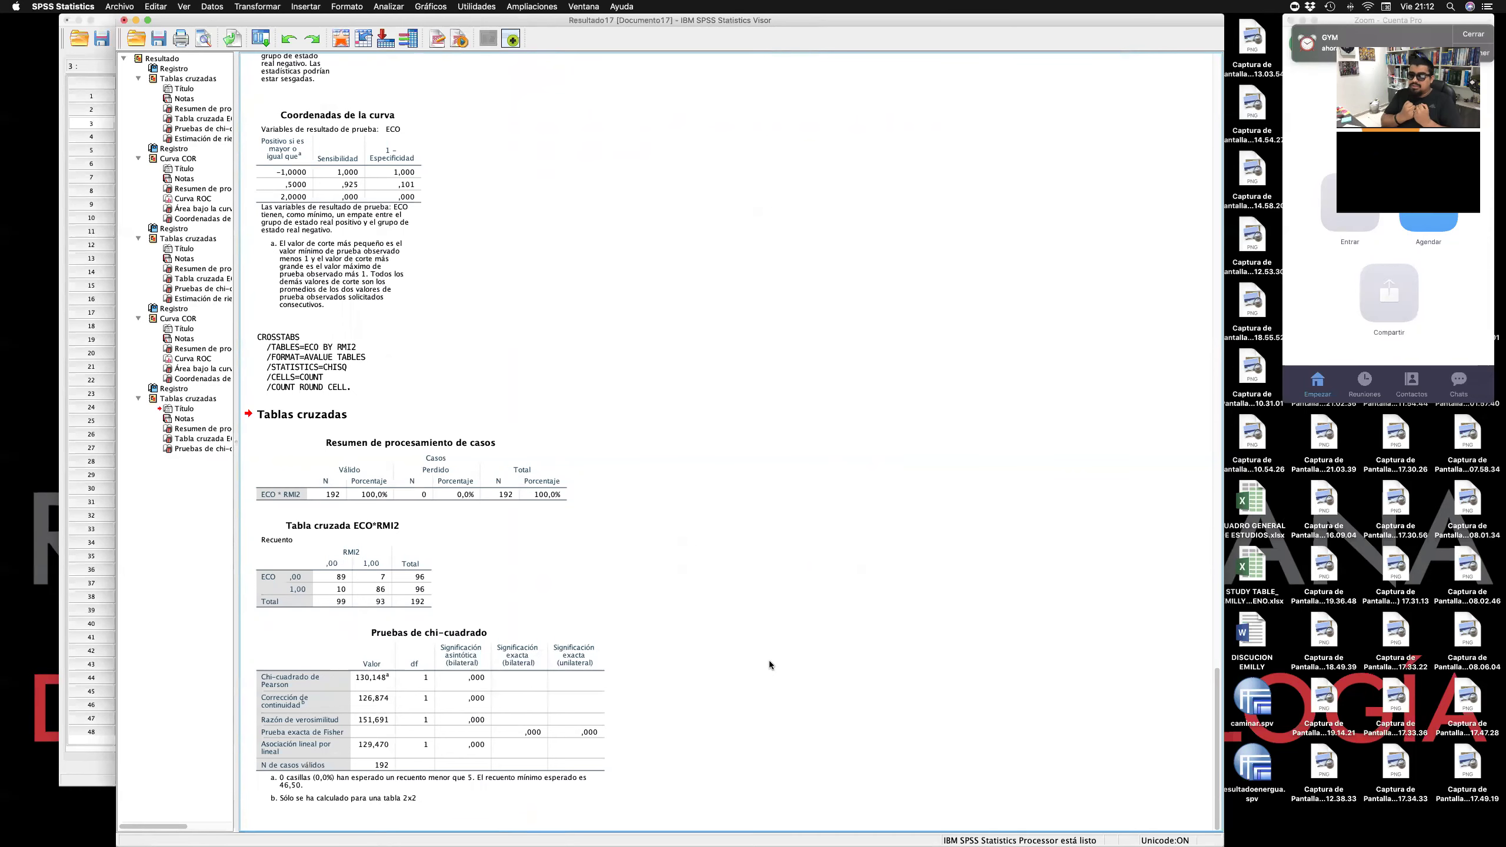
click(492, 744)
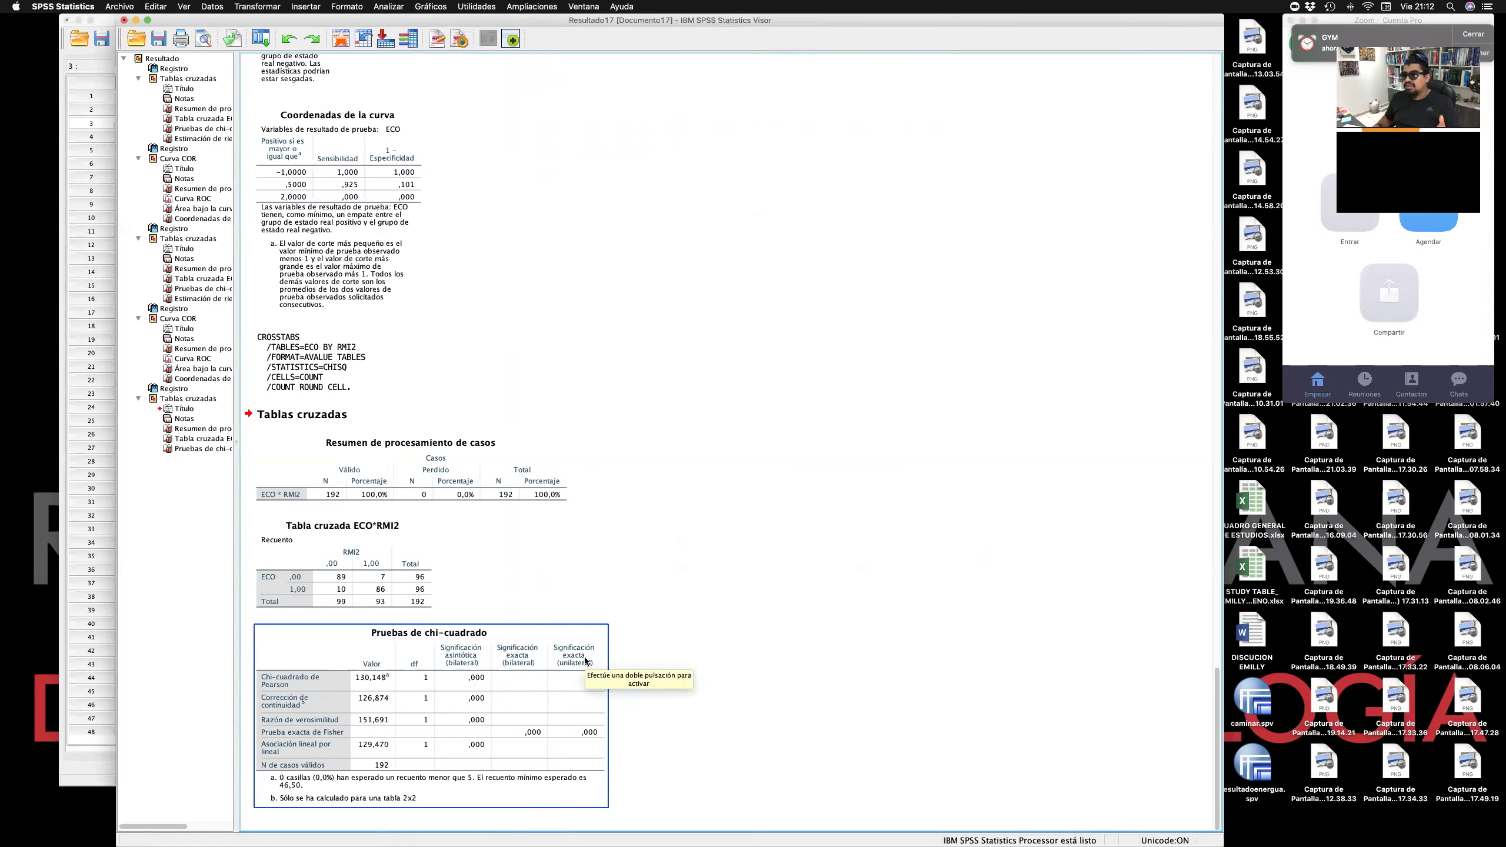
click(478, 685)
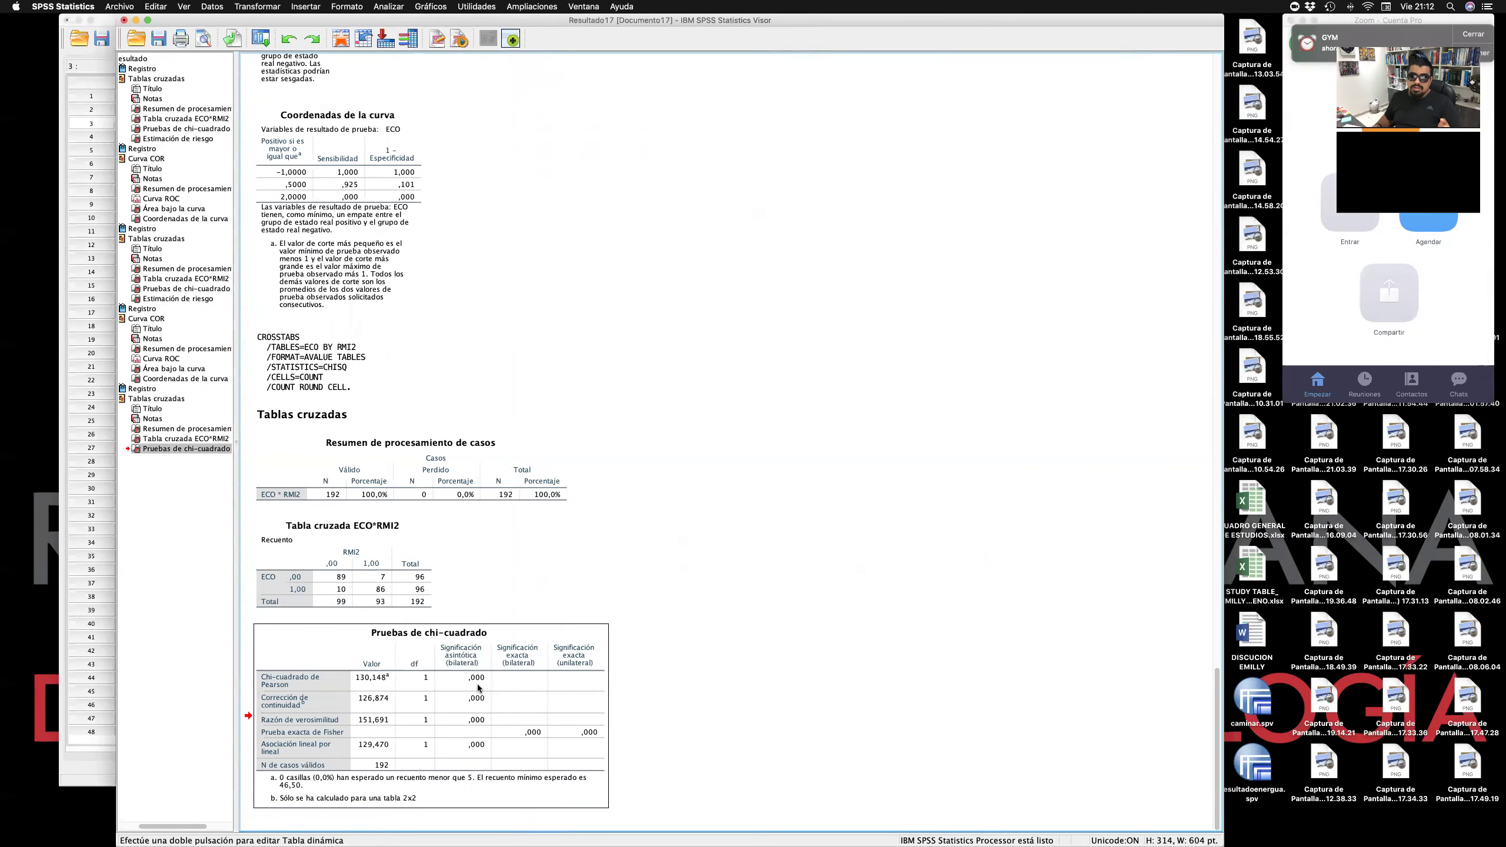
double_click(477, 681)
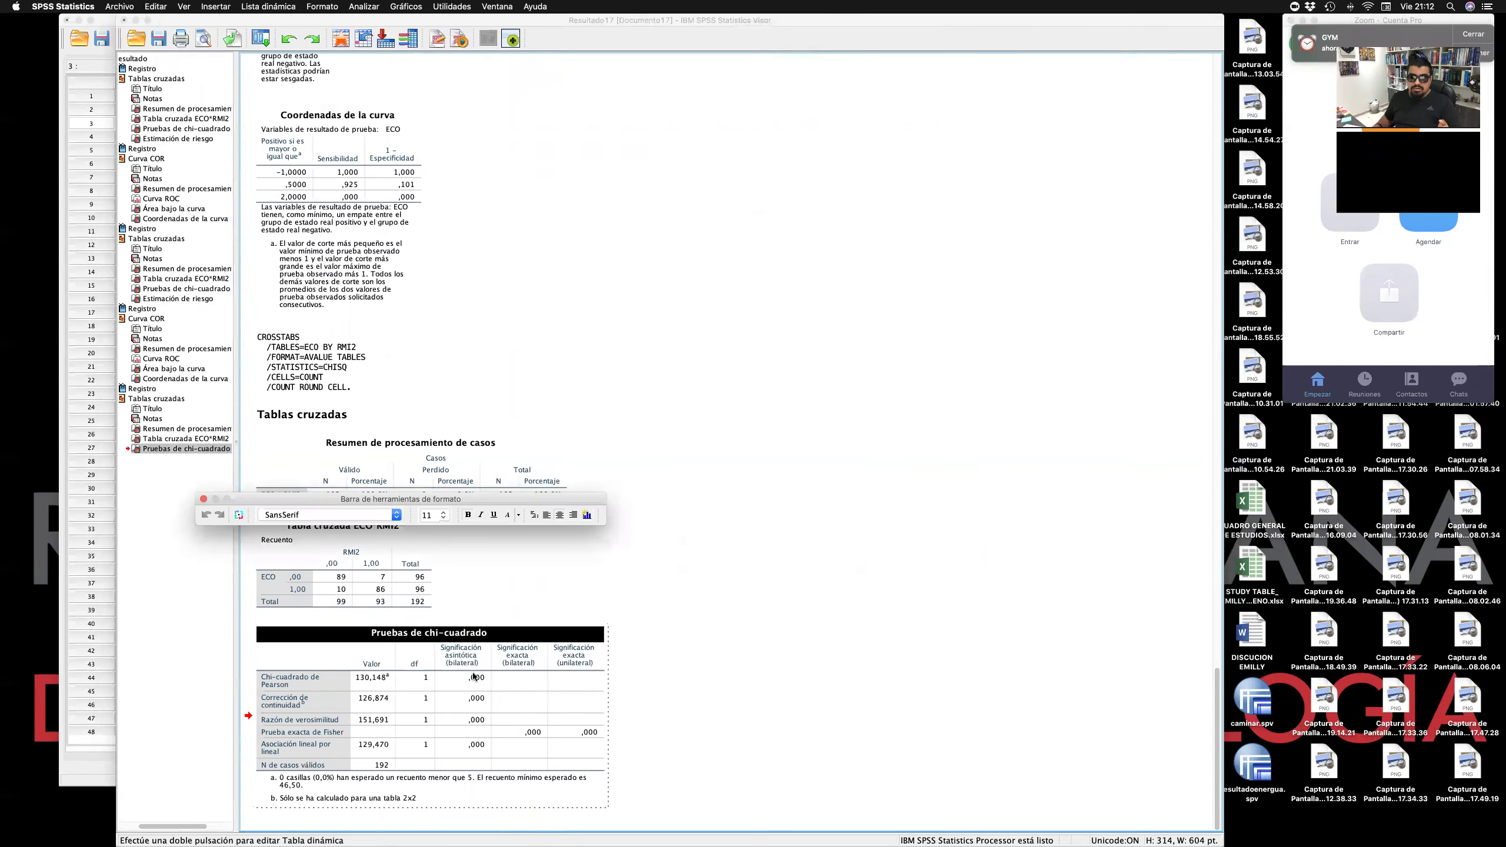
click(473, 679)
double_click(480, 685)
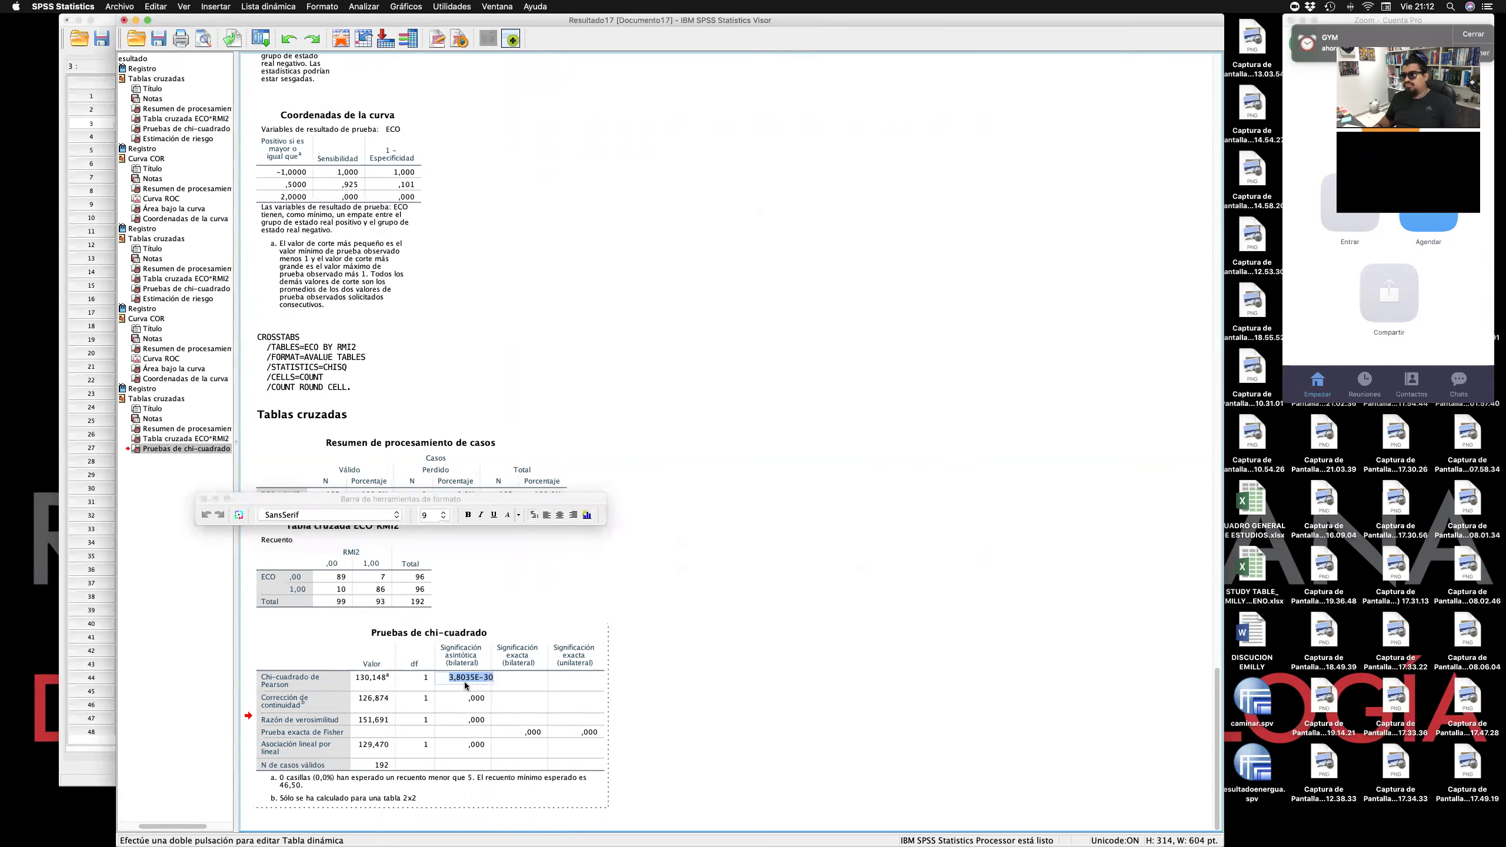
click(647, 682)
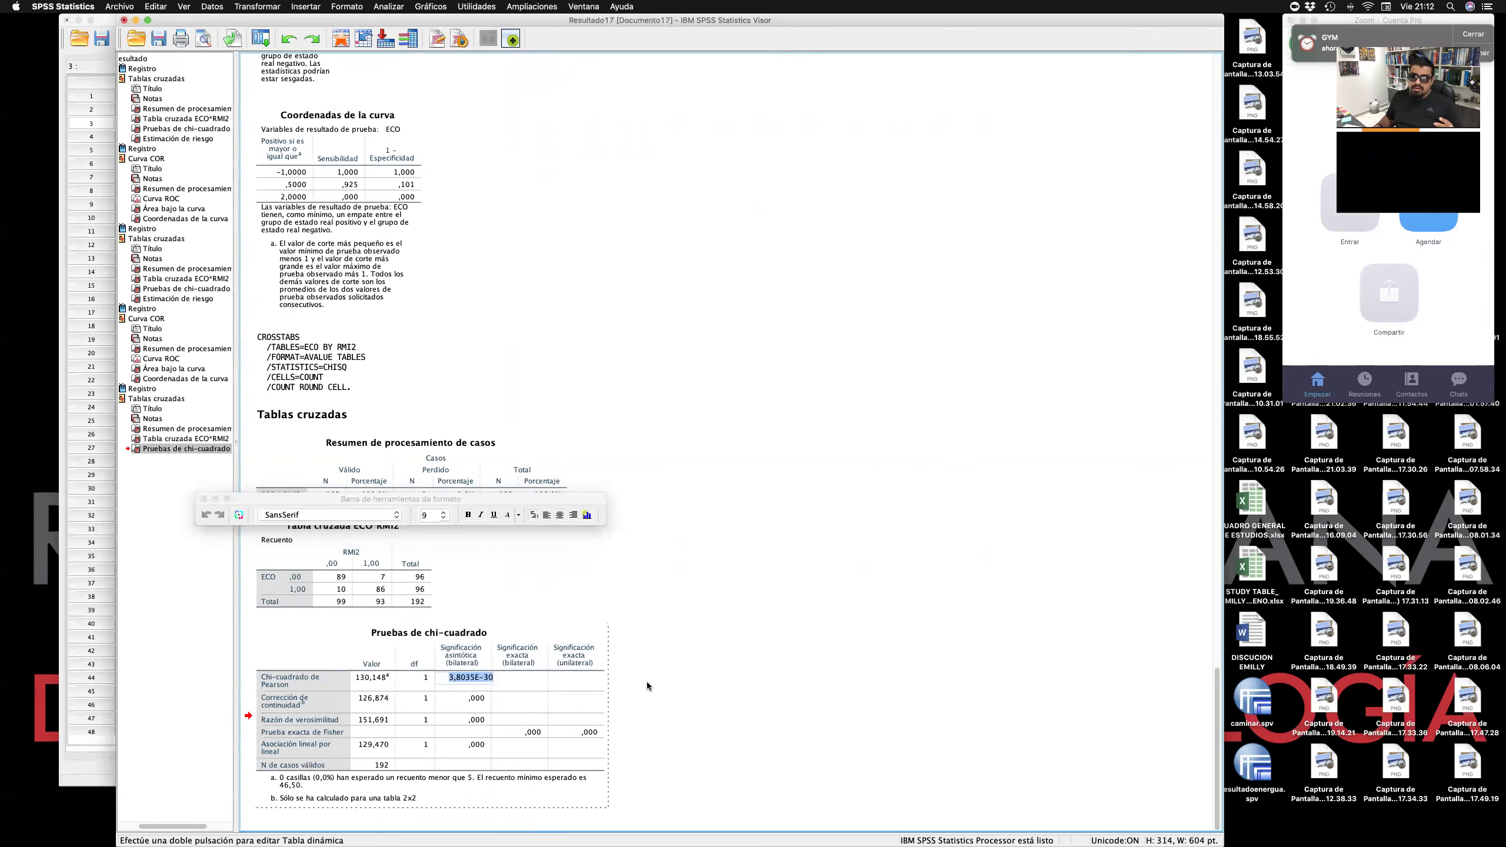